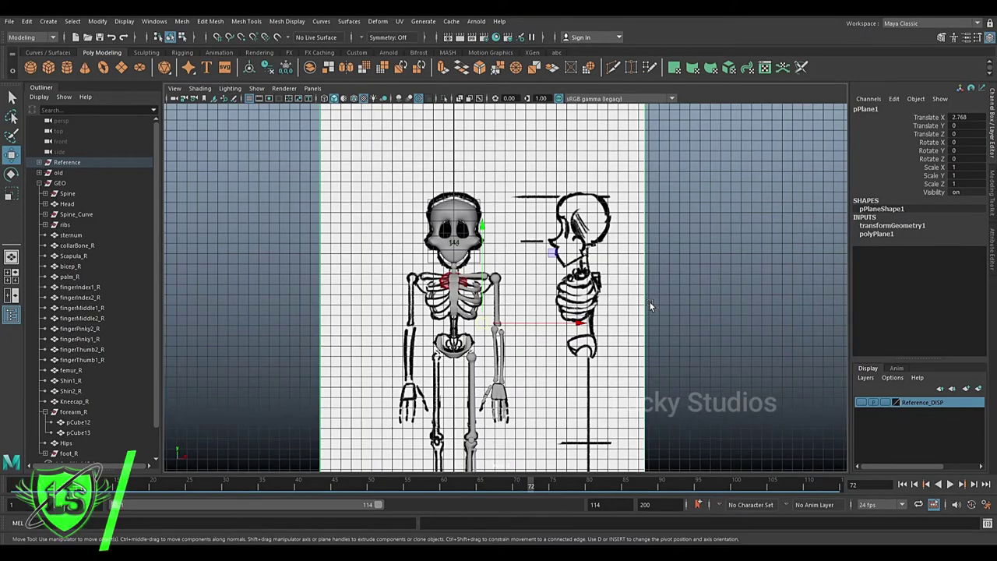
Hide the reference drawing by turning off the Reference_DISP layer's visibility.
middle_click_drag(649, 302, 649, 250, "alt")
scroll(649, 249, "down", 1)
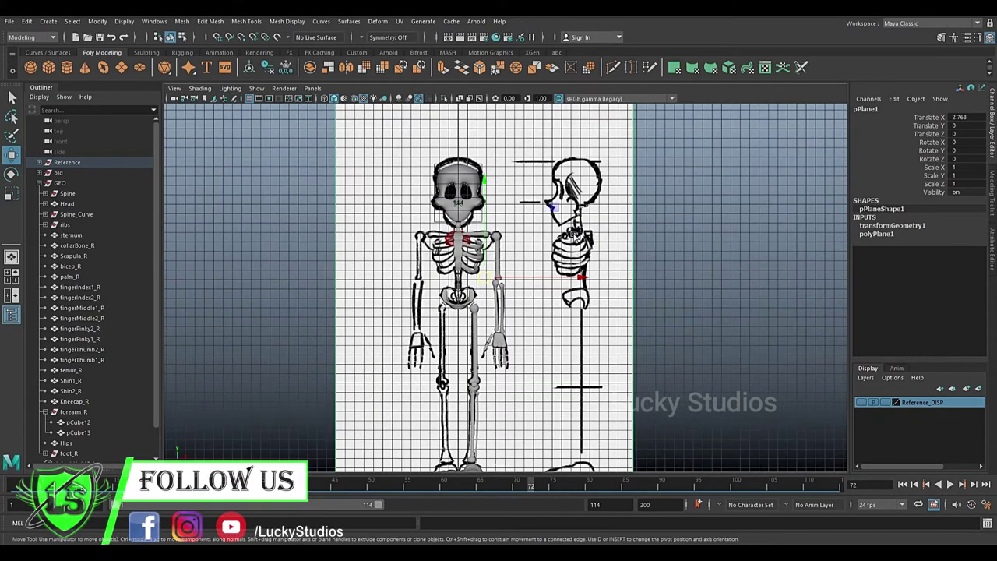
left_click_drag(466, 430, 600, 353)
left_click(631, 290)
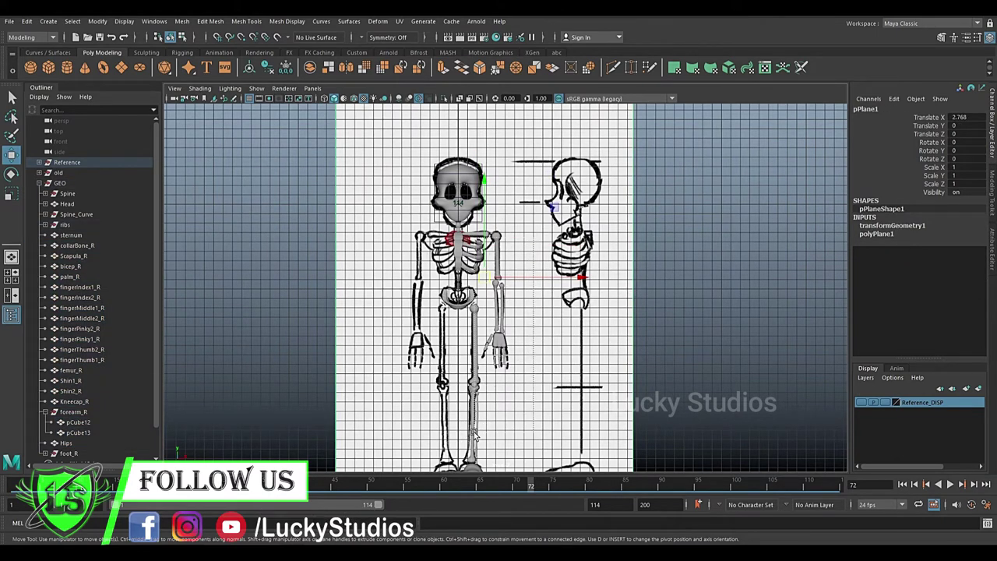
key("ctrl+z")
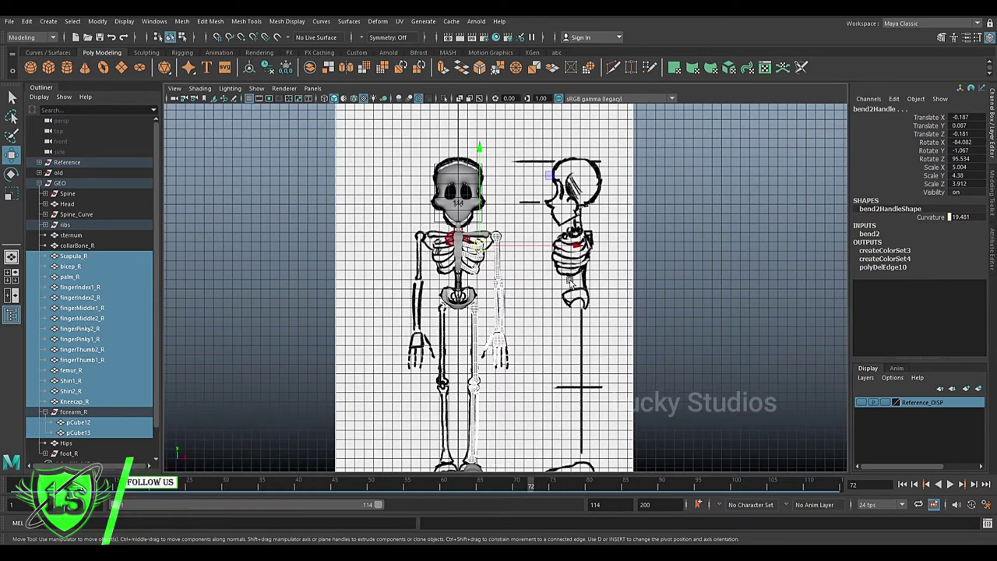
scroll(652, 252, "up", 2)
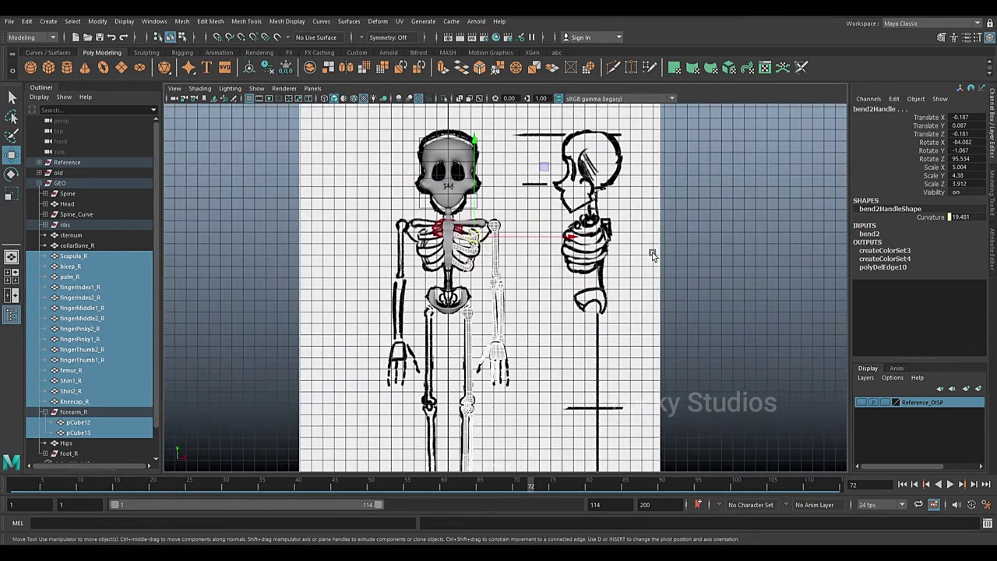
left_click(613, 365)
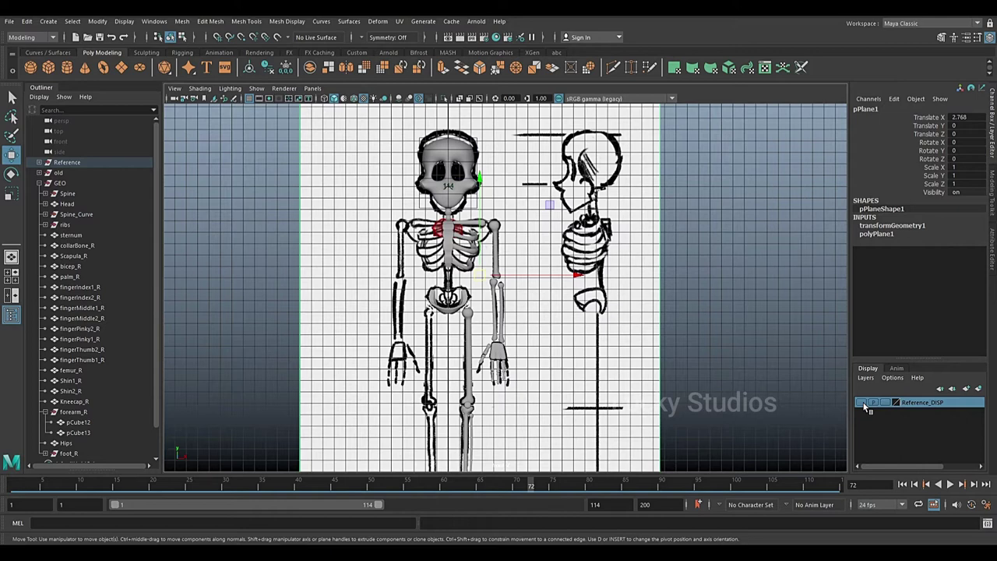
left_click(864, 405)
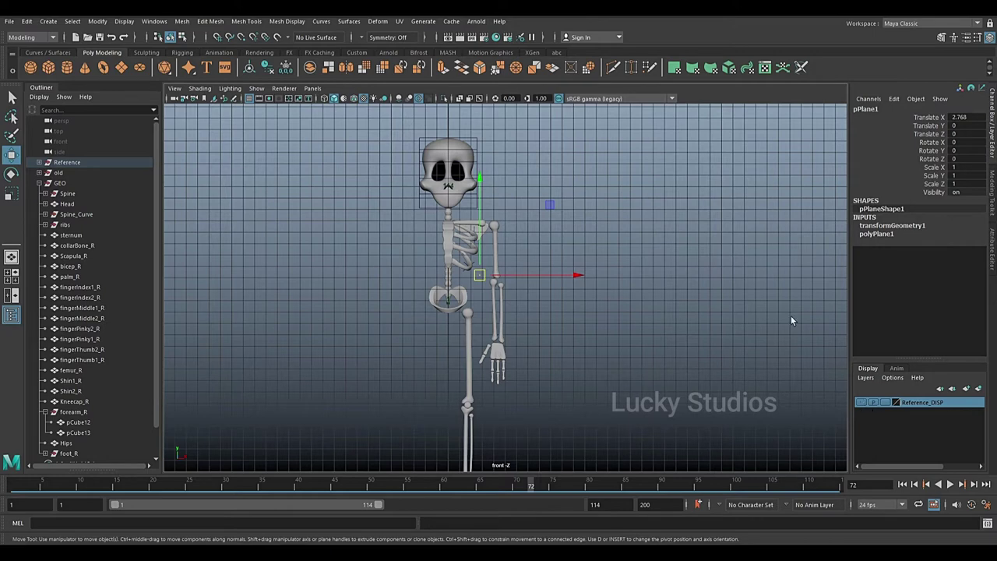
Marquee-select all the right arm bones, from bicep through forearm to hand and fingers.
scroll(575, 324, "up", 2)
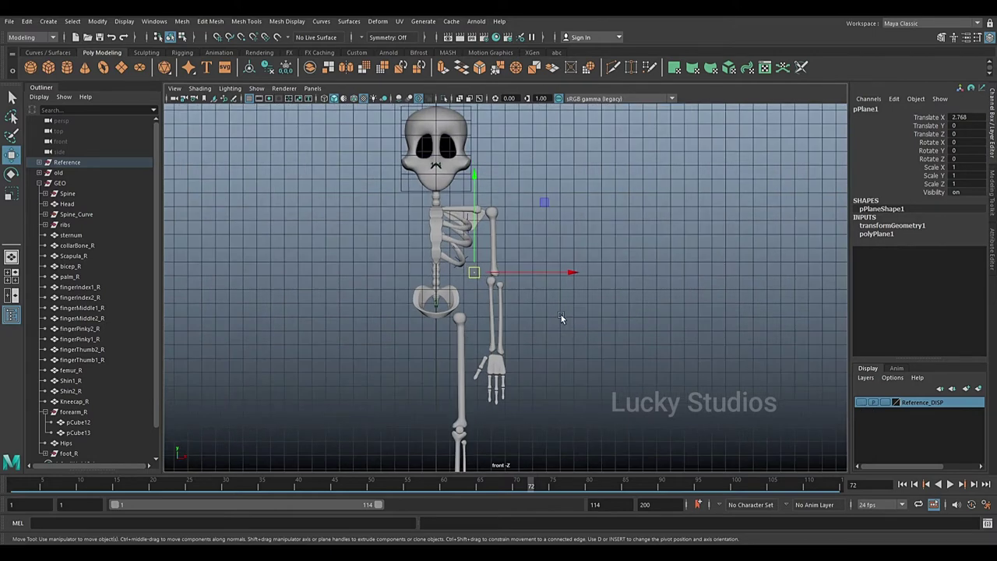
left_click_drag(566, 290, 473, 427)
scroll(542, 200, "up", 2)
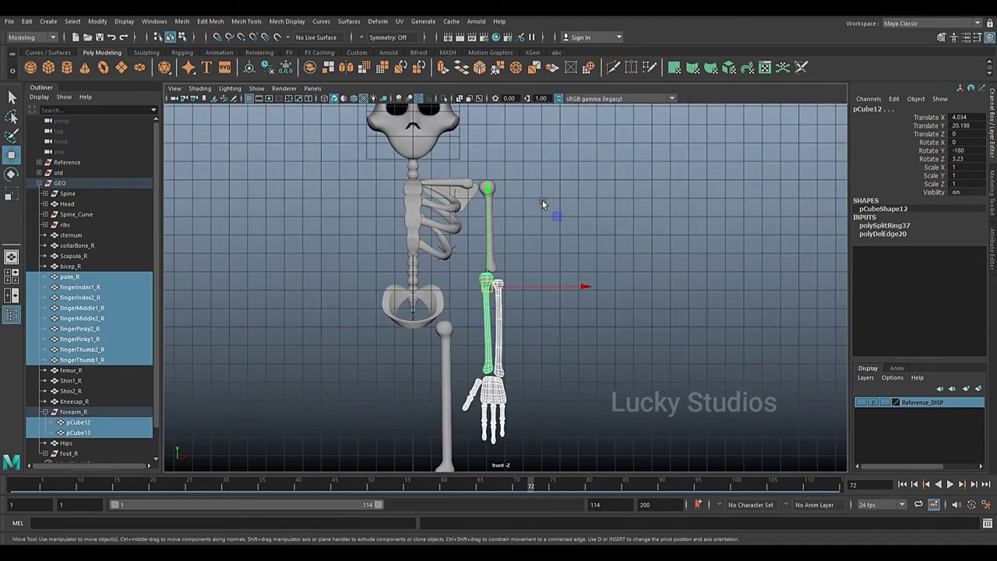
left_click(497, 190)
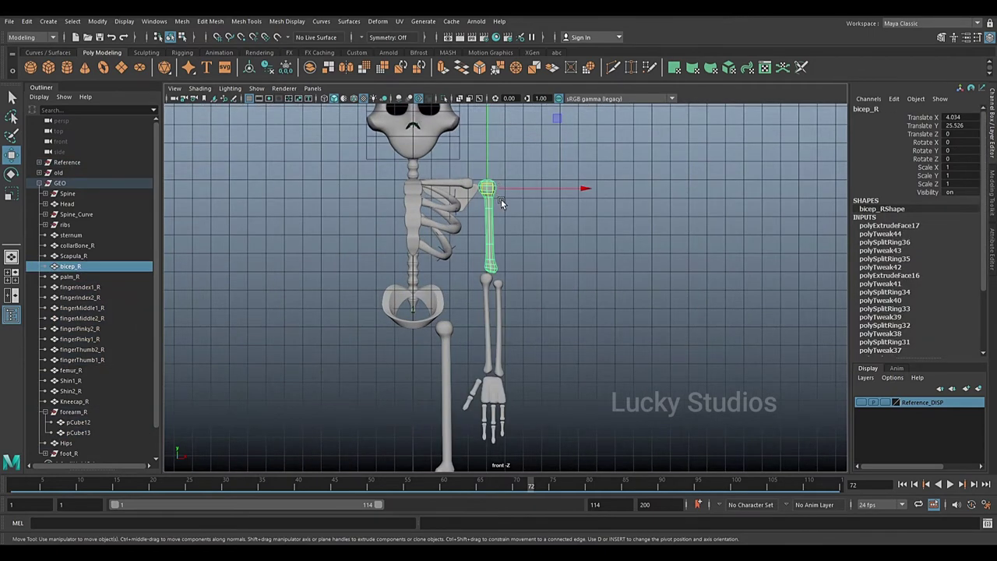
key("r")
key("e")
mouse_move(580, 218)
left_mouse_down()
mouse_move(568, 247)
mouse_move(605, 192)
left_mouse_up()
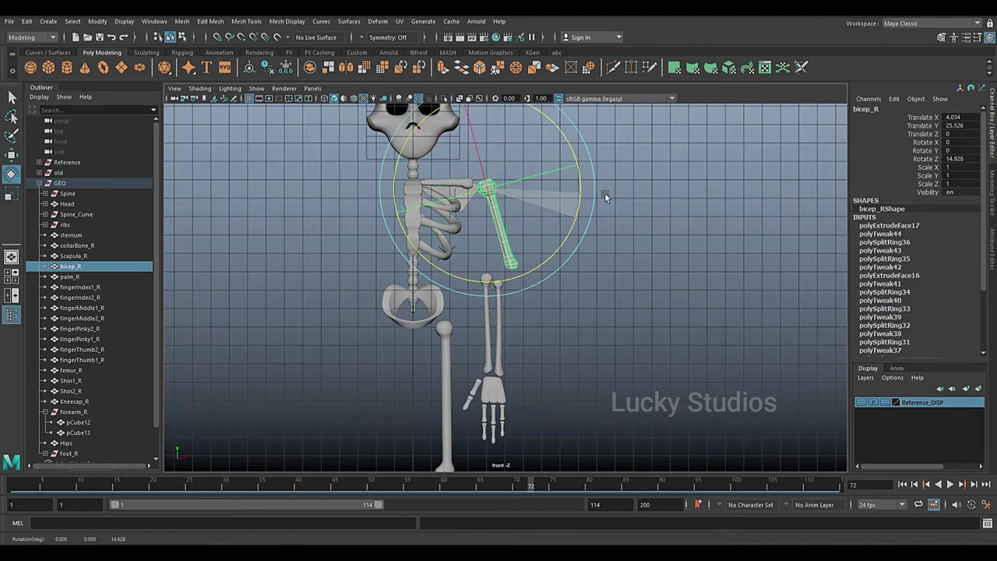
key("ctrl+z")
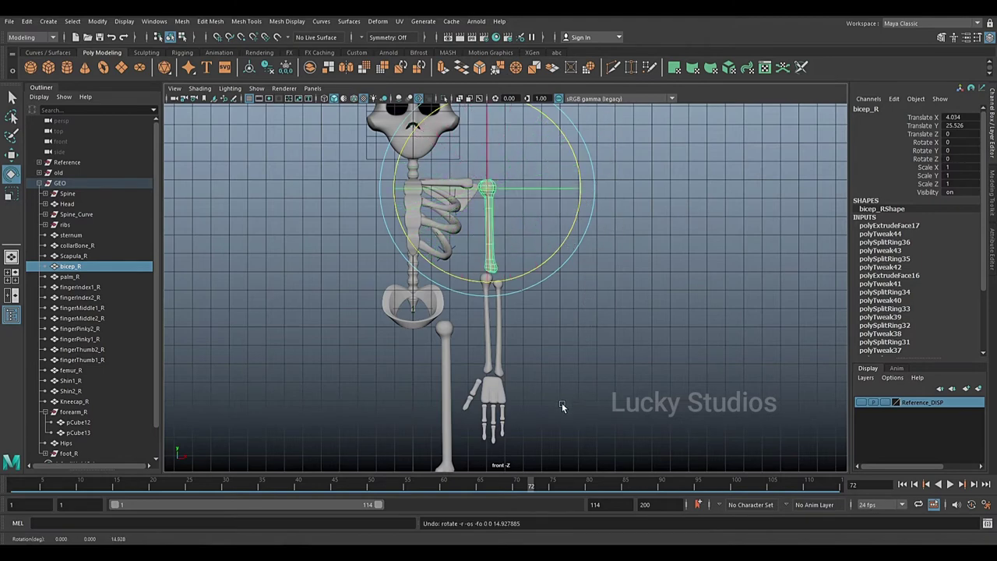
left_click_drag(550, 436, 471, 335)
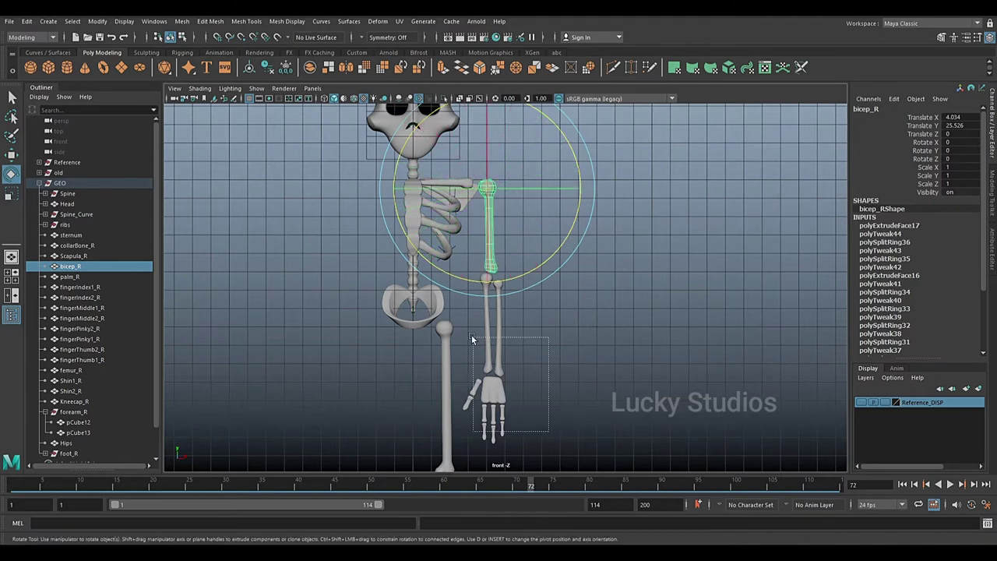
left_click(610, 310)
left_click_drag(534, 304, 465, 462)
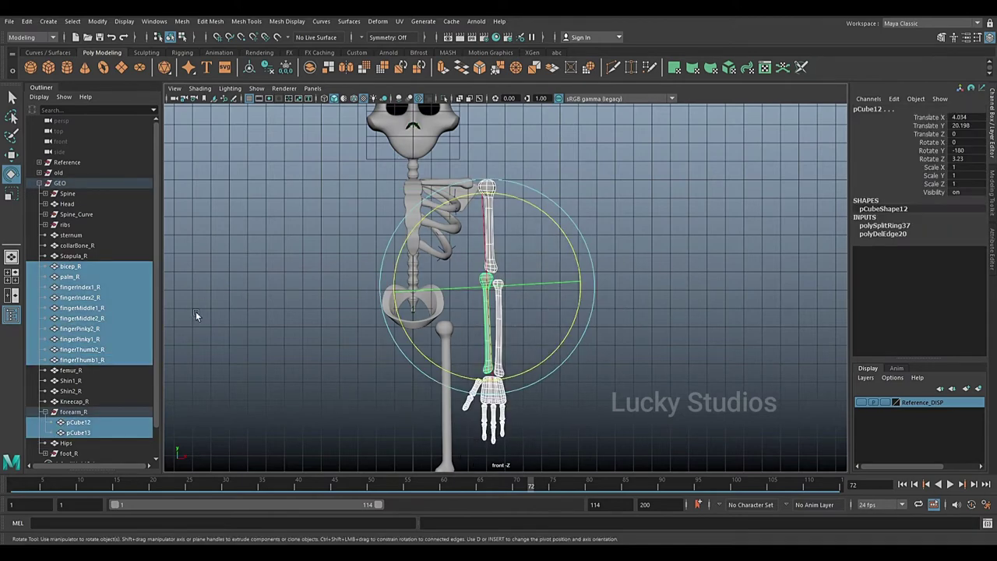
scroll(556, 272, "down", 2)
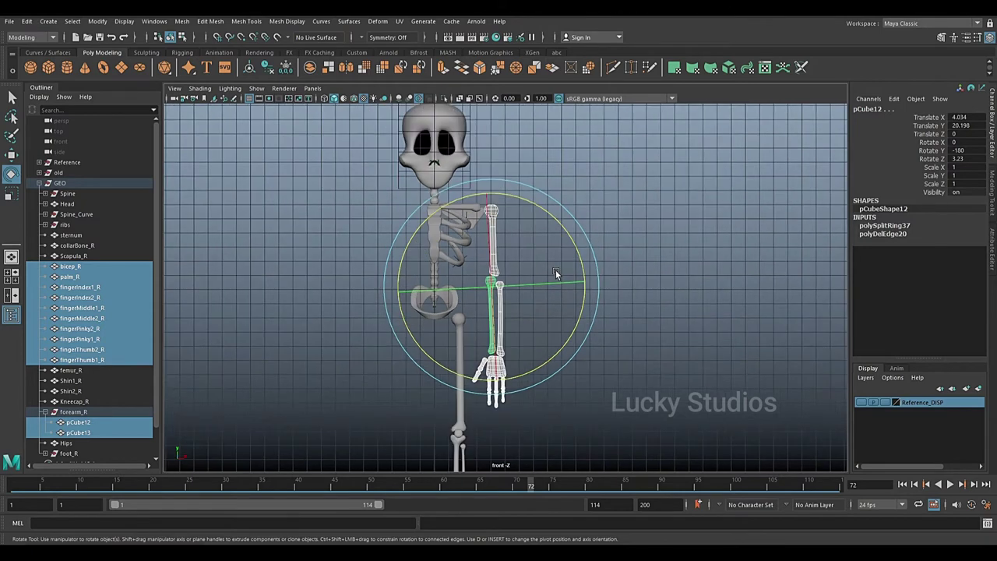
Group the selected arm bones and rename the new group Arm_R.
key("ctrl+g")
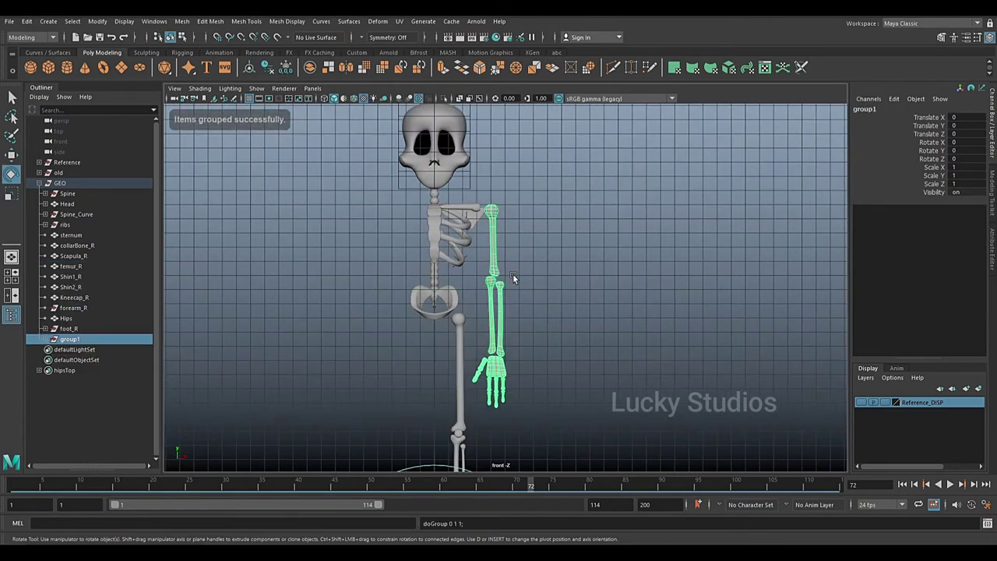
double_click(60, 340)
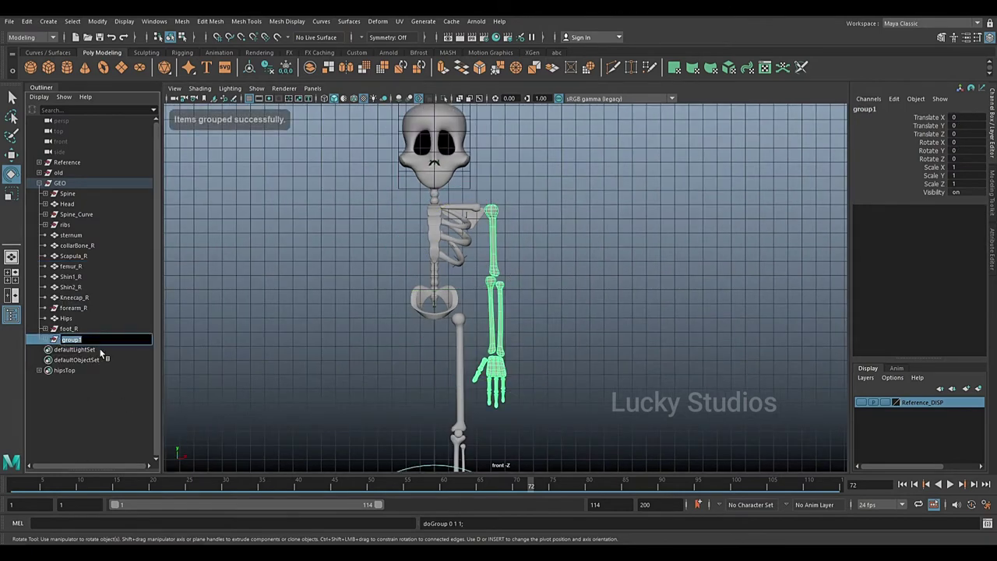
type("Arm_R")
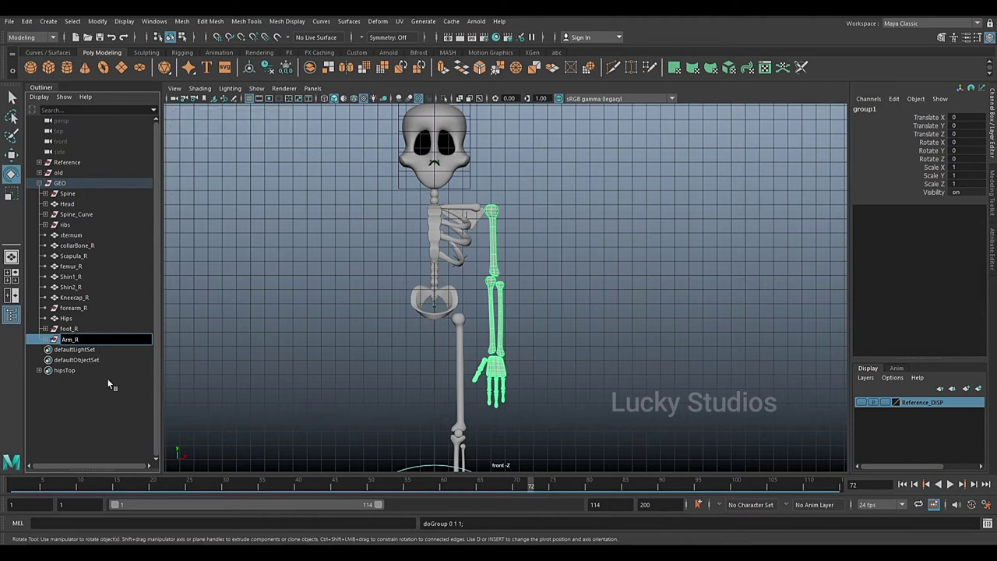
left_click(111, 386)
left_click(88, 343)
Bring the legs into view and marquee-select the right leg bones.
scroll(698, 327, "down", 1)
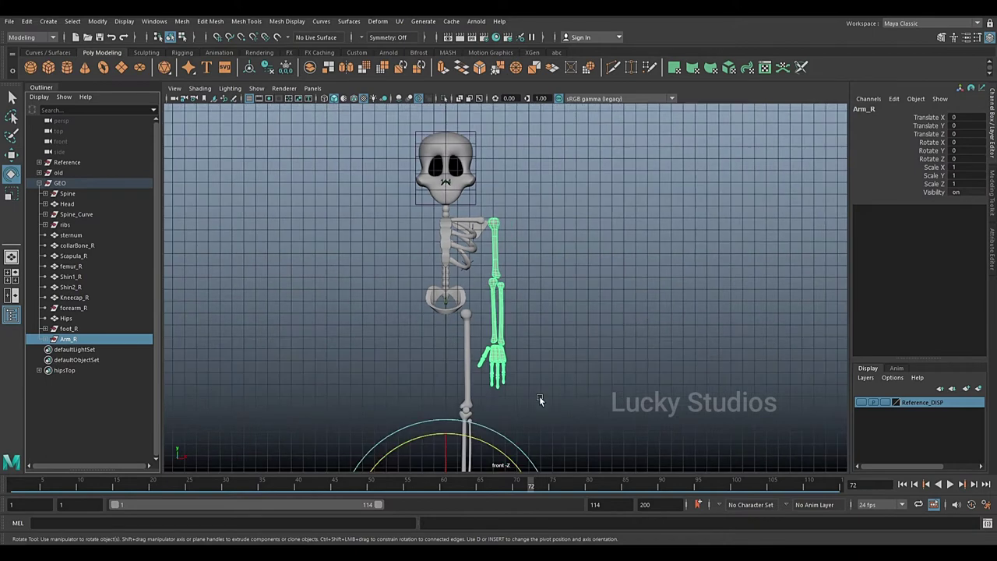
middle_click_drag(539, 395, 539, 285, "alt")
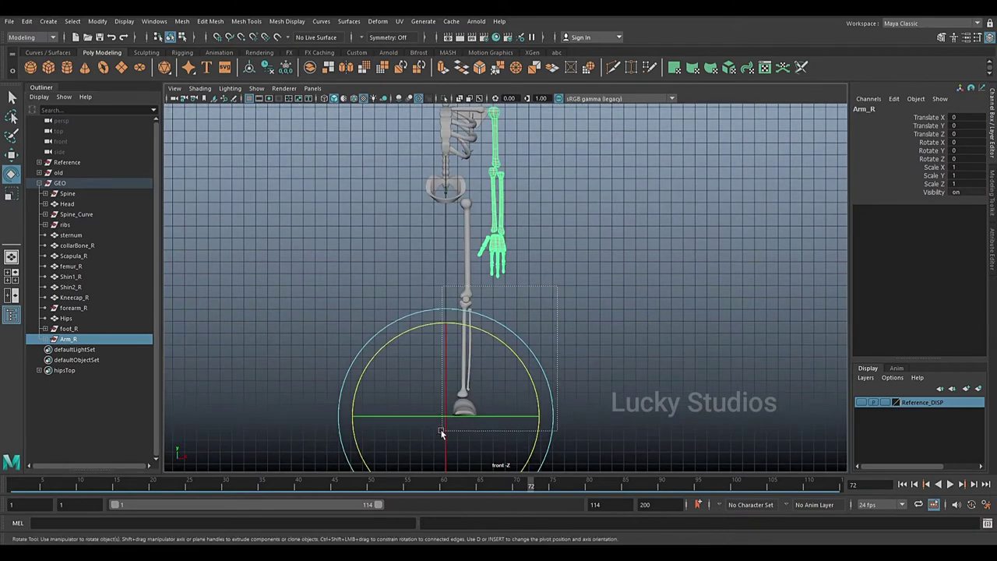
left_click_drag(538, 349, 471, 380)
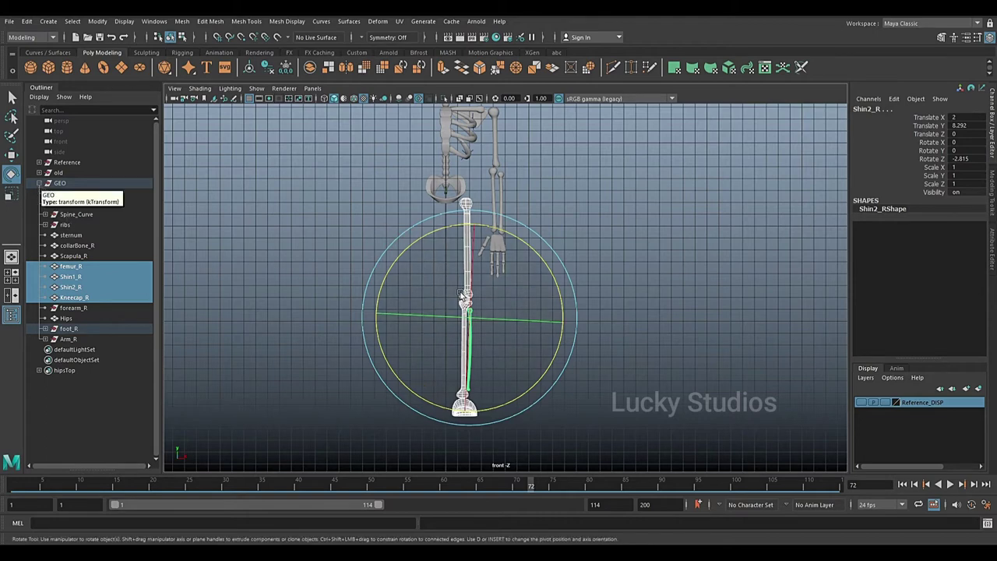
Group the selected right leg bones and foot under GEO and name the group Leg_R.
left_click(40, 184)
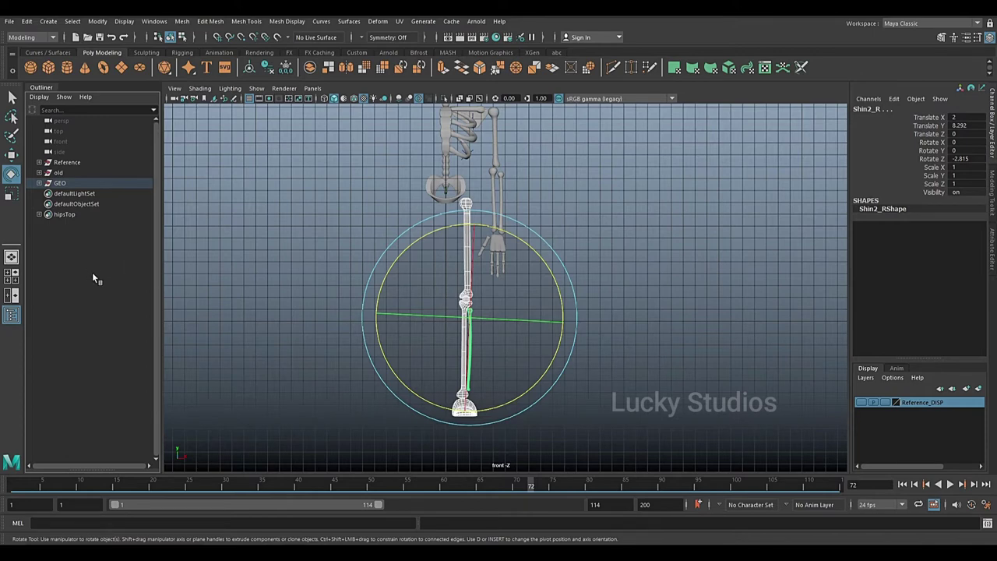
key("f")
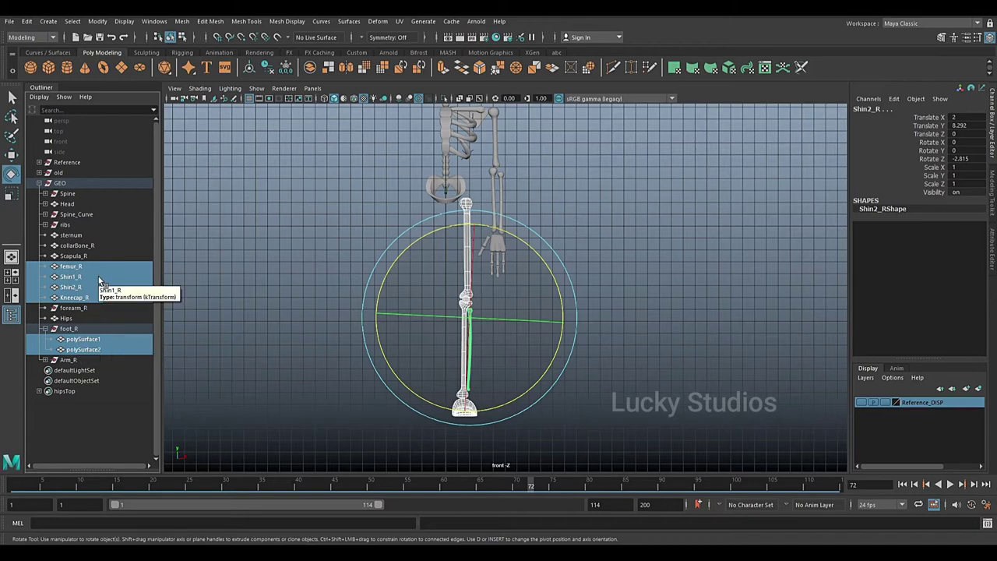
key("ctrl+g")
double_click(72, 308)
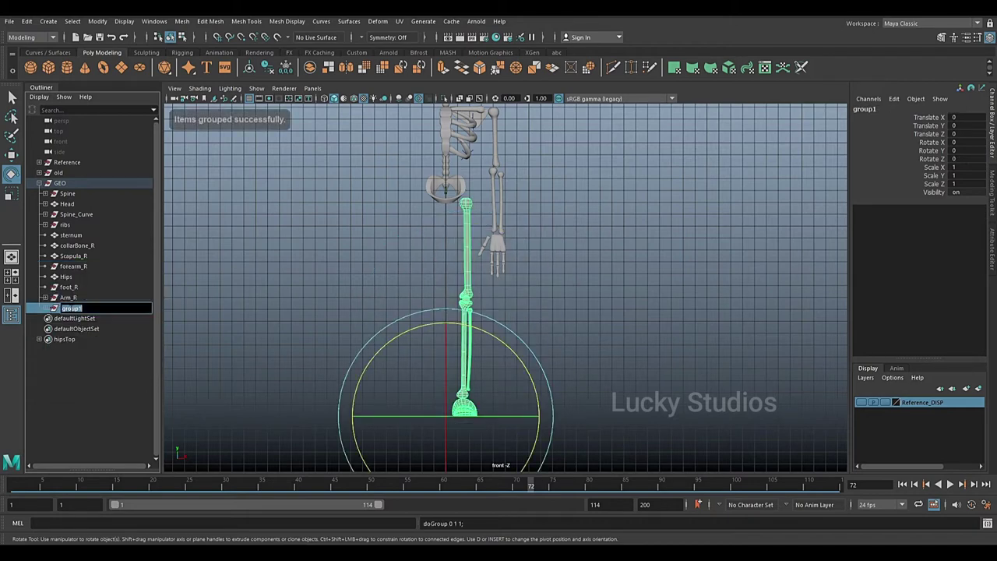
key("BackSpace")
type("g_R")
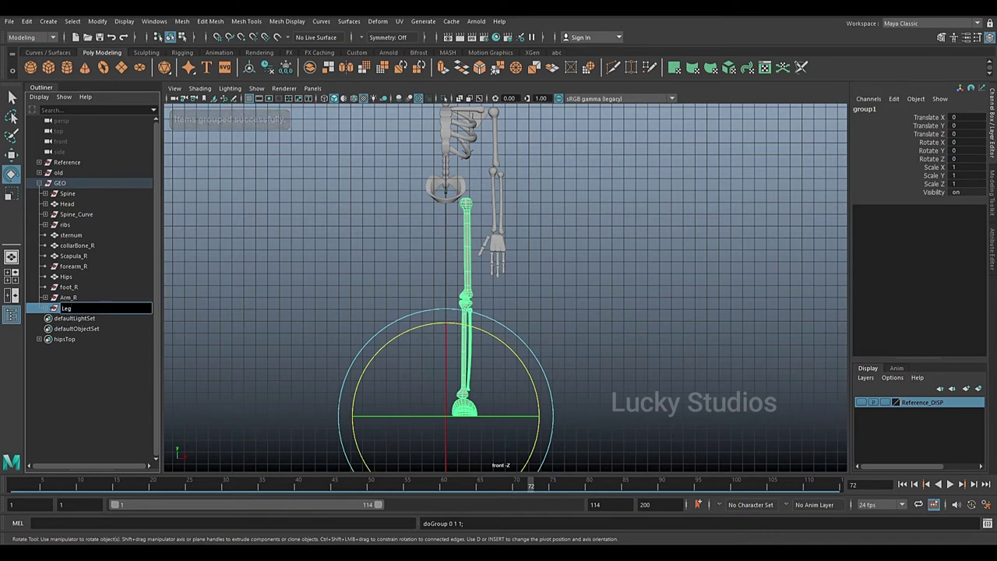
left_click(107, 370)
scroll(541, 194, "up", 3)
mouse_move(532, 145)
middle_mouse_down("alt")
mouse_move(541, 300)
mouse_move(537, 281)
middle_mouse_up("alt")
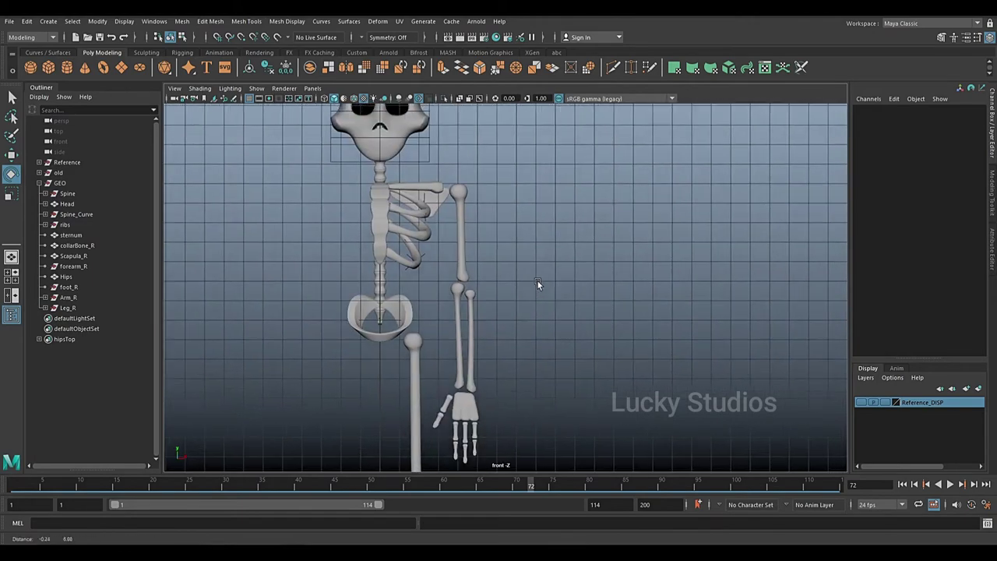
Select the Arm_R group with the whole skeleton framed in the front view.
left_click(69, 298)
scroll(541, 310, "down", 3)
middle_click_drag(539, 309, 538, 233, "alt")
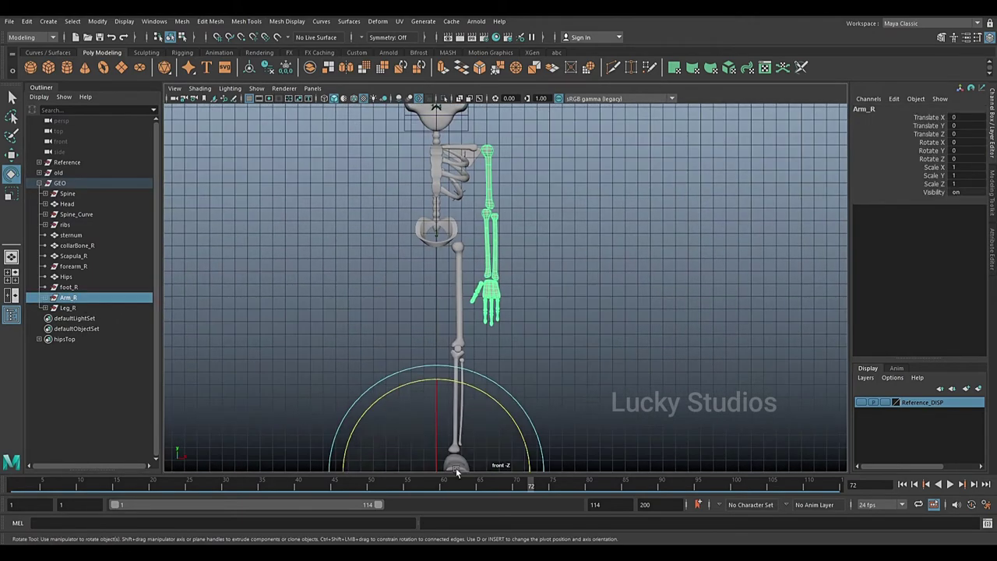
scroll(452, 407, "down", 2)
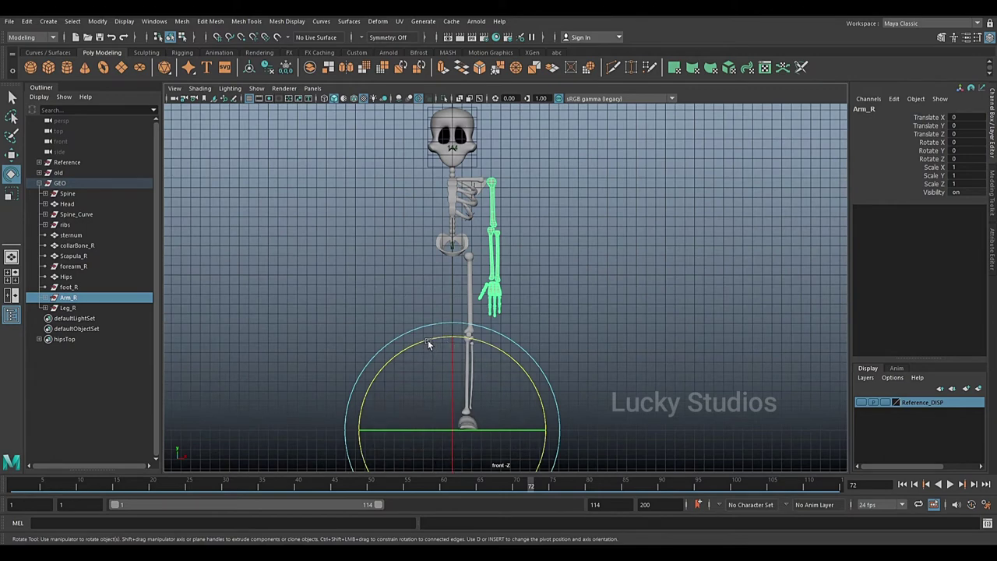
mouse_move(427, 340)
left_mouse_down()
mouse_move(372, 369)
mouse_move(499, 327)
mouse_move(454, 319)
left_mouse_up()
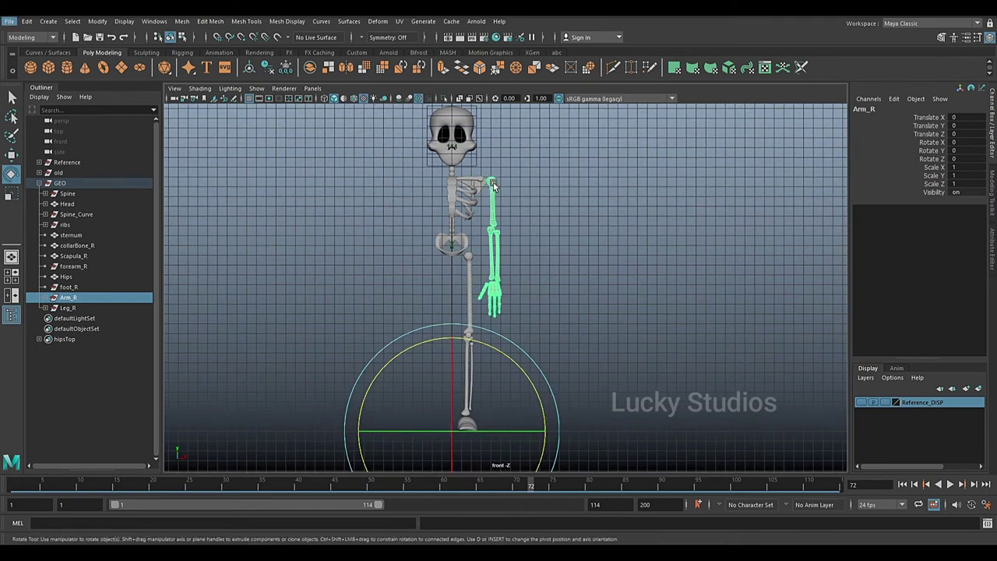
scroll(547, 185, "up", 3)
scroll(543, 187, "down", 1)
scroll(541, 195, "down", 1)
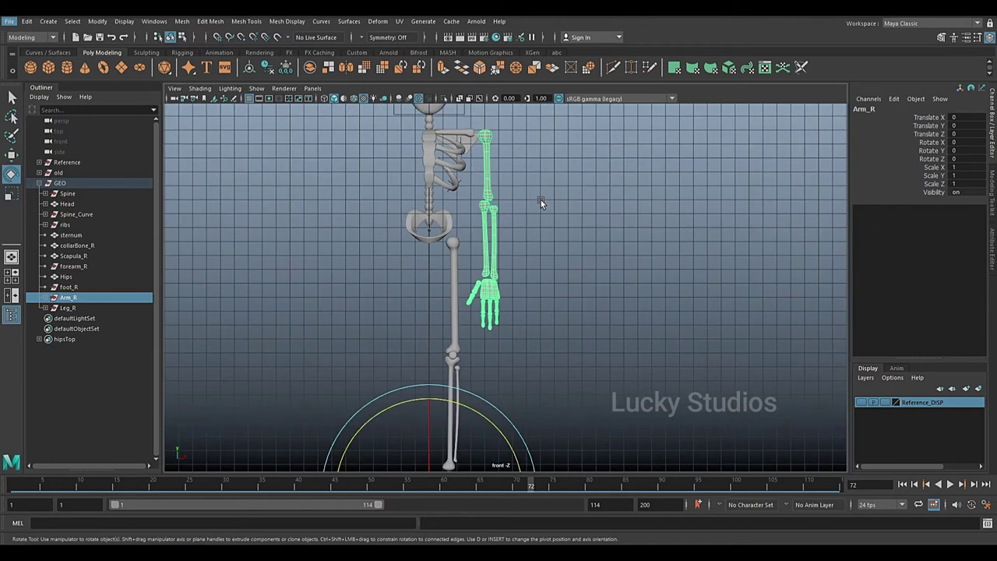
Switch to the Move Tool and zoom in close on Arm_R's shoulder.
key("w")
scroll(532, 323, "up", 2)
scroll(520, 317, "up", 2)
scroll(459, 340, "up", 2)
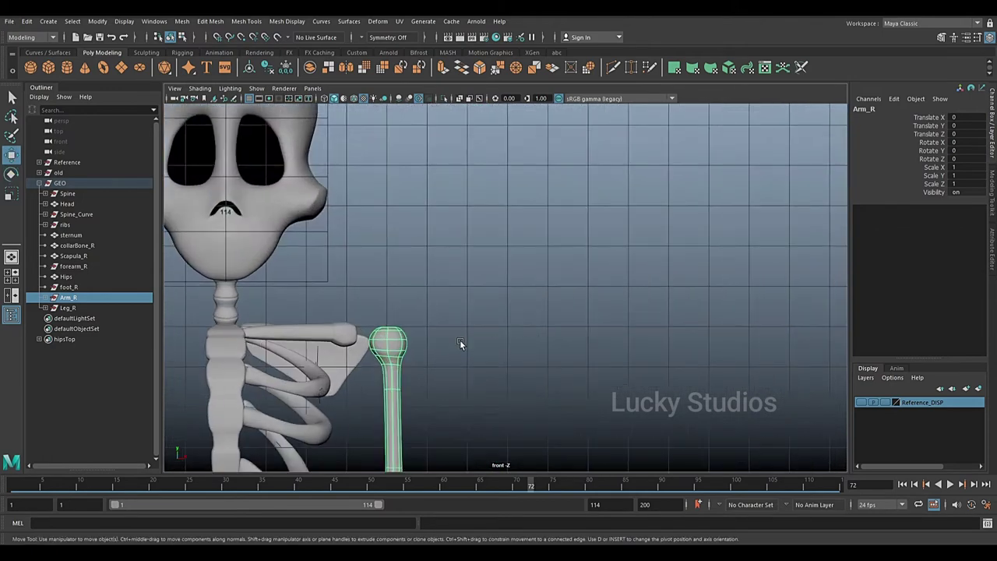
scroll(569, 311, "up", 1)
middle_click_drag(570, 311, 550, 316, "alt")
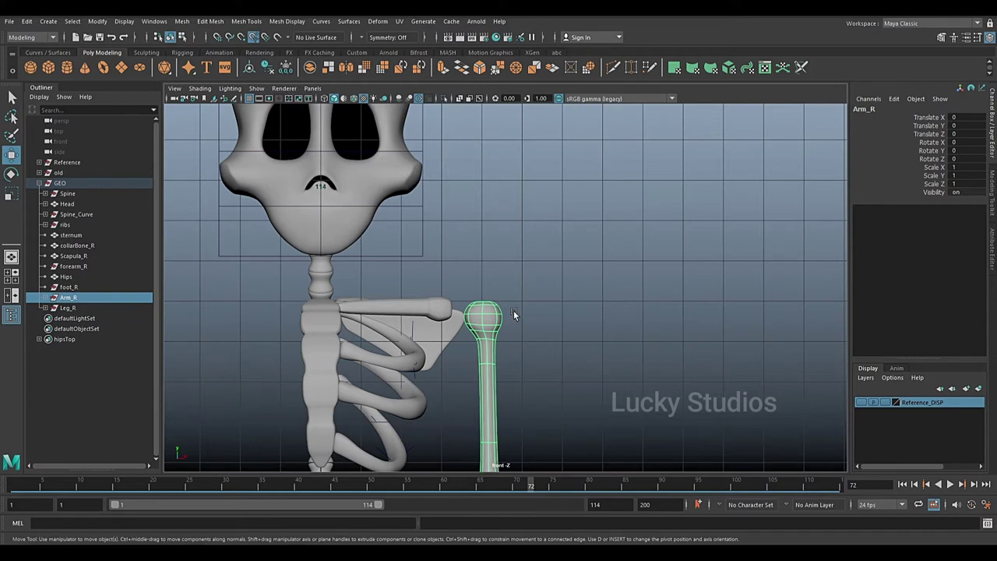
Move Arm_R's pivot onto the shoulder ball joint at the top of the arm.
key("d")
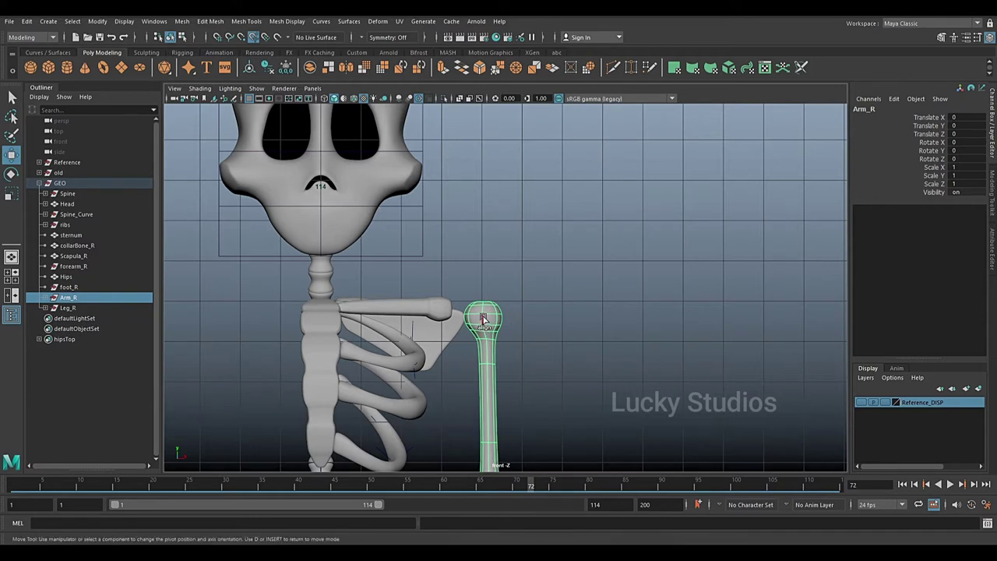
left_click(483, 319)
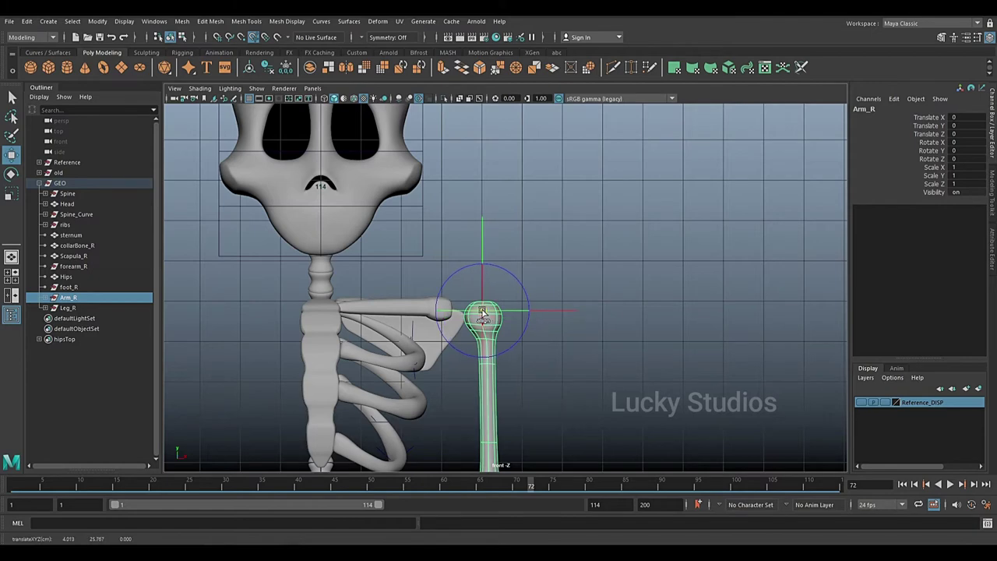
left_click_drag(481, 315, 485, 319)
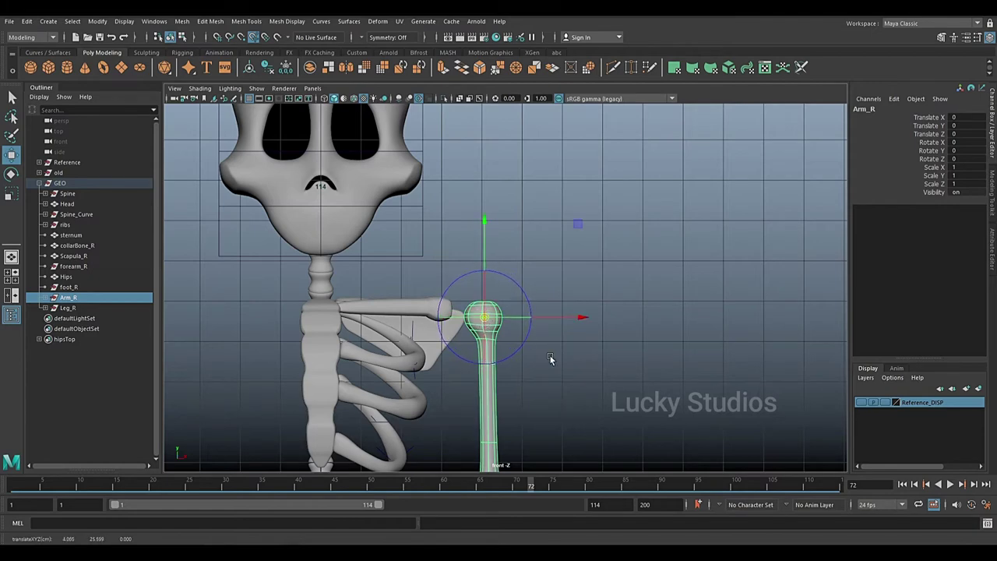
scroll(550, 359, "down", 3)
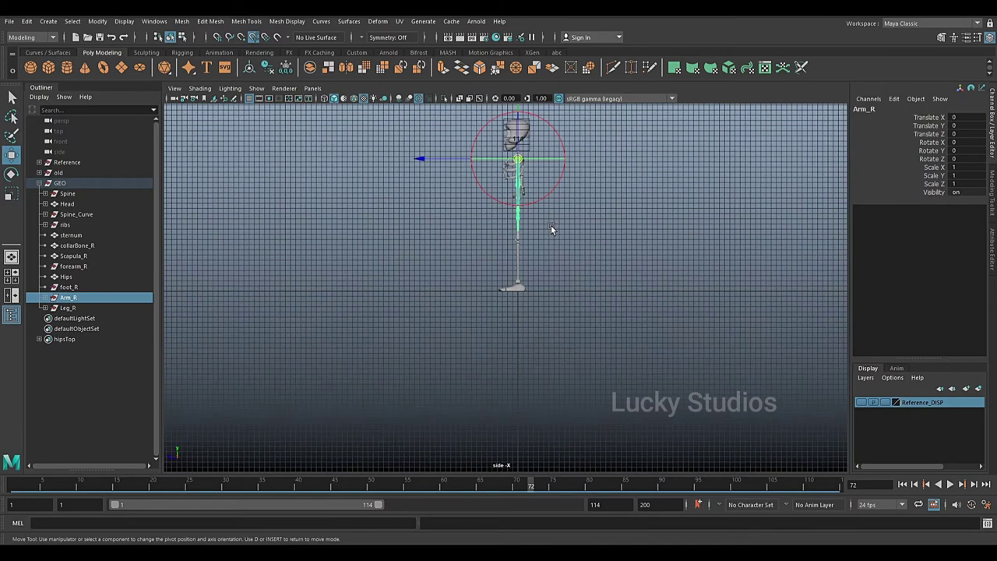
Switch to the perspective view and orbit around the arm and ribcage to check the pivot.
key("space")
left_click_drag(550, 226, 547, 192)
scroll(548, 191, "up", 3)
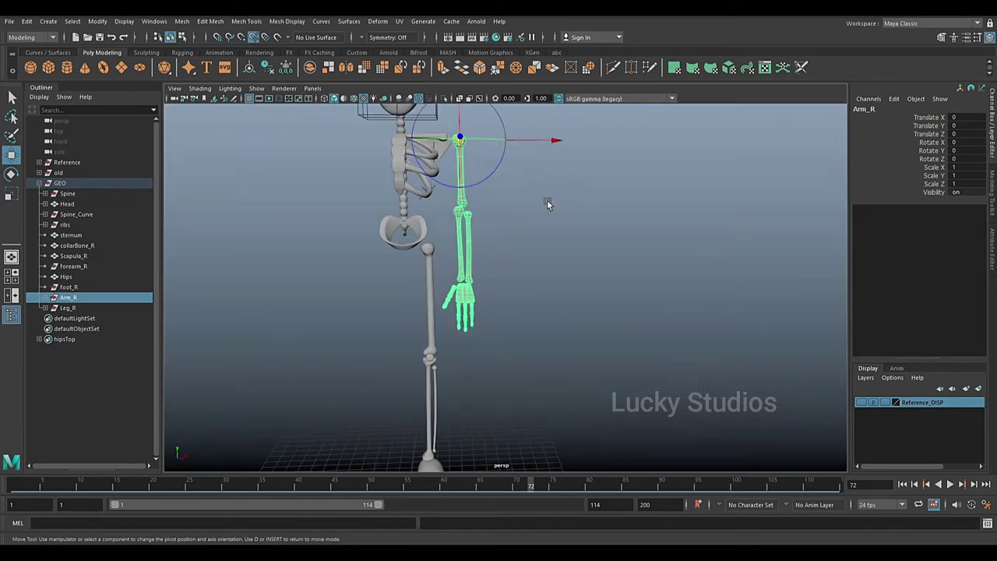
scroll(510, 169, "up", 3)
middle_click_drag(508, 157, 543, 264, "alt")
scroll(544, 264, "down", 3)
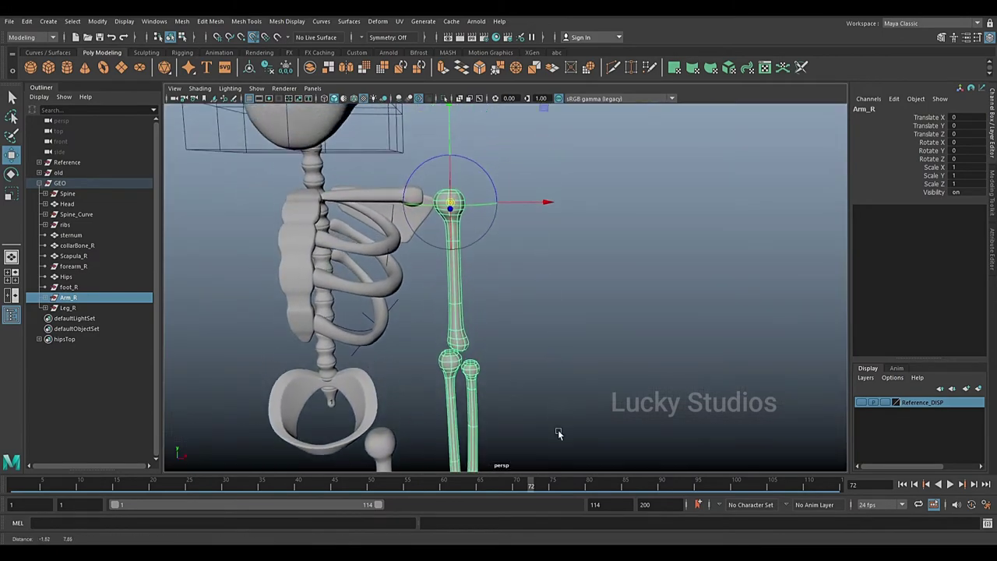
mouse_move(514, 277)
left_mouse_down("alt")
mouse_move(477, 321)
mouse_move(485, 330)
mouse_move(509, 312)
mouse_move(450, 193)
mouse_move(543, 206)
mouse_move(522, 228)
mouse_move(489, 224)
mouse_move(510, 212)
mouse_move(500, 212)
left_mouse_up("alt")
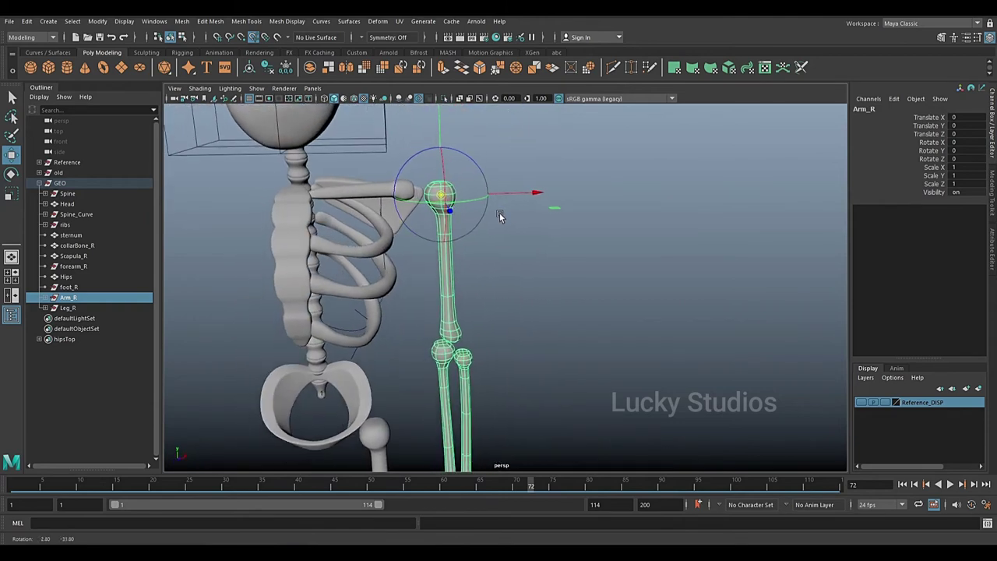
In the front view, raise Arm_R horizontal with Rotate Z set to 90.
key("r")
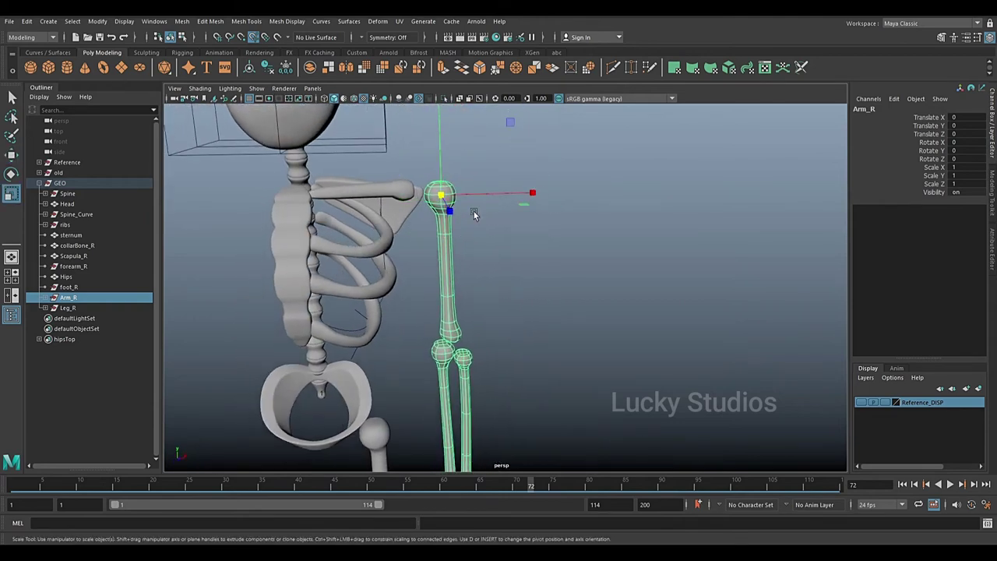
key("e")
mouse_move(518, 143)
left_mouse_down()
mouse_move(491, 125)
mouse_move(406, 116)
mouse_move(483, 123)
mouse_move(405, 115)
mouse_move(553, 263)
left_mouse_up()
key("ctrl+z")
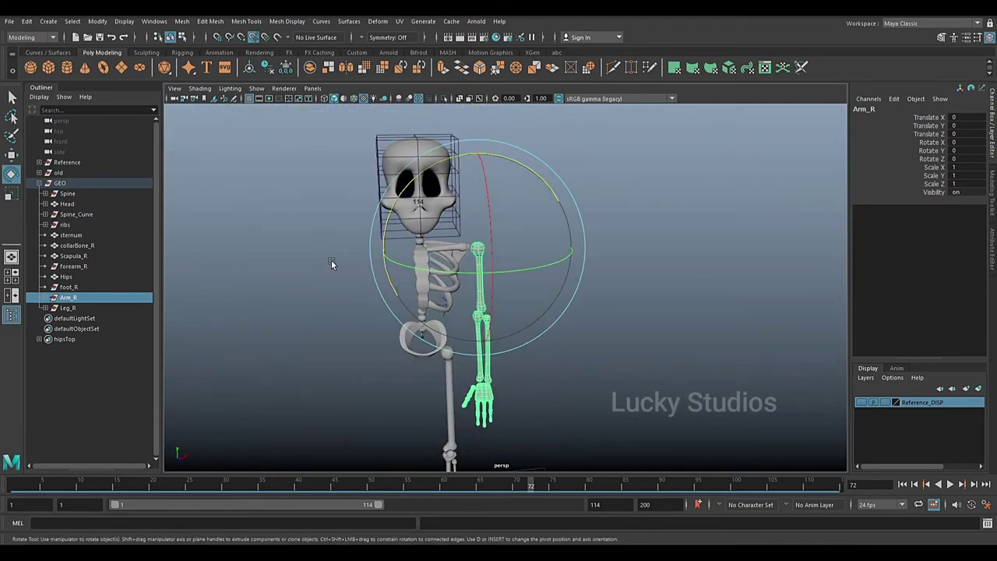
key("space")
left_click_drag(331, 293, 549, 162)
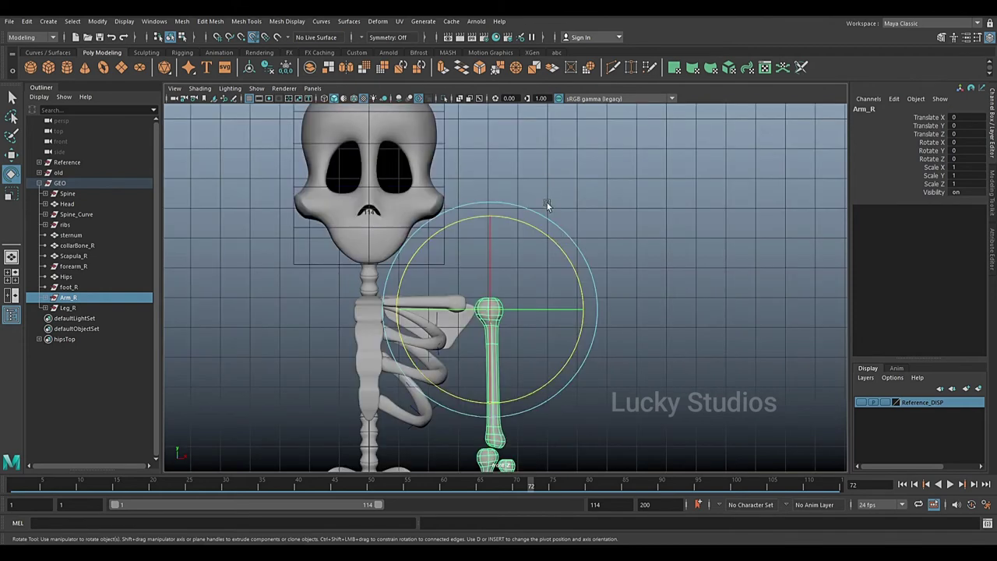
mouse_move(546, 235)
left_mouse_down()
mouse_move(459, 212)
mouse_move(401, 219)
left_mouse_up()
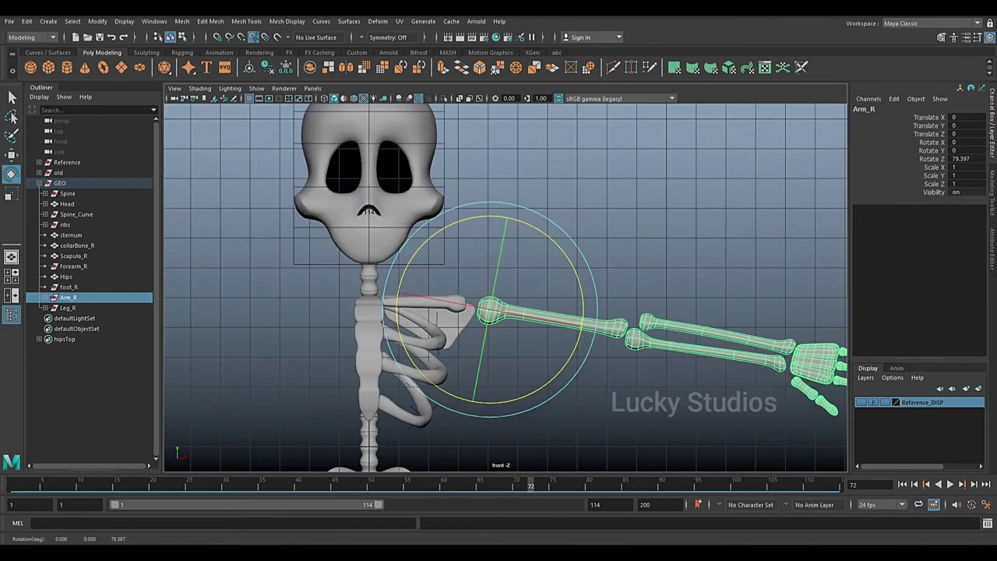
double_click(972, 158)
type("90")
key("Return")
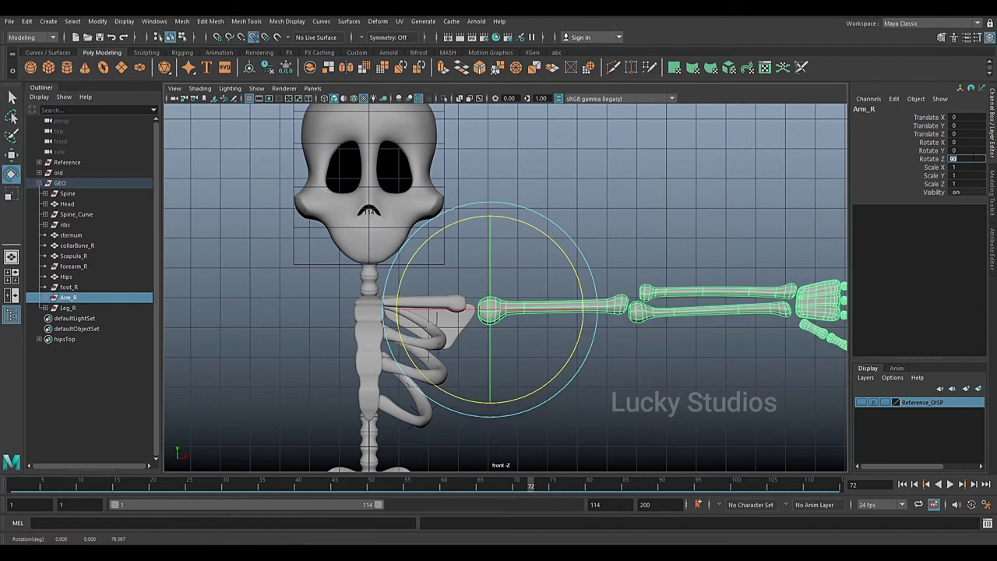
scroll(714, 265, "down", 3)
Set Arm_R's Rotate Y to 90 so the hand turns edge-on, then deselect.
left_click_drag(492, 348, 513, 246)
double_click(966, 151)
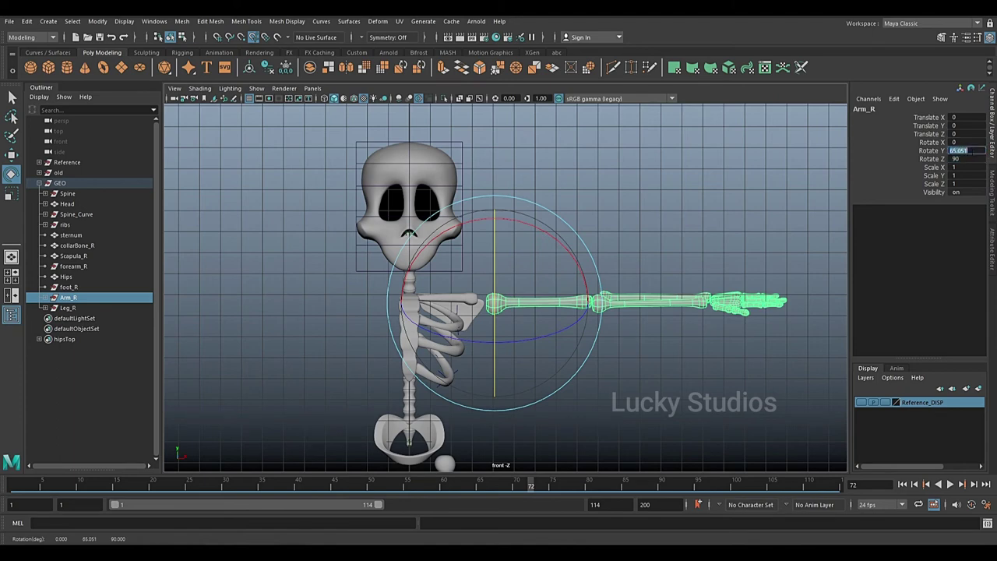
type("90")
key("Return")
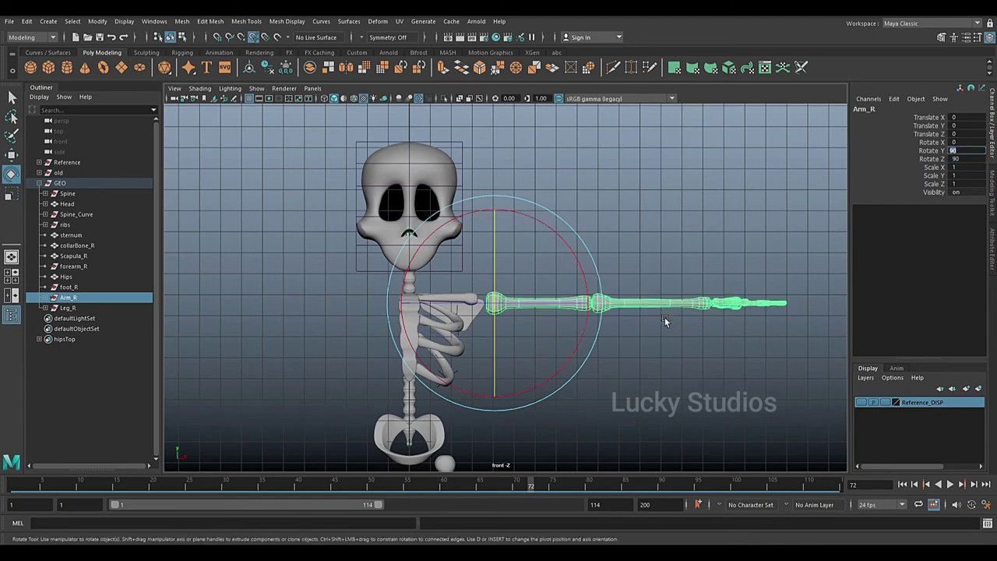
scroll(662, 321, "down", 2)
left_click(655, 332)
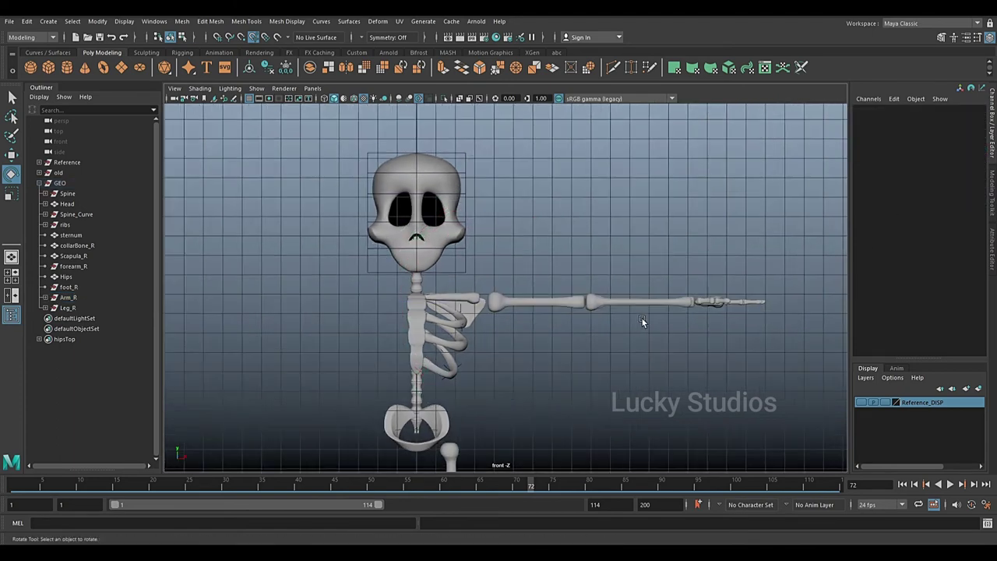
left_click_drag(620, 338, 631, 297, "alt")
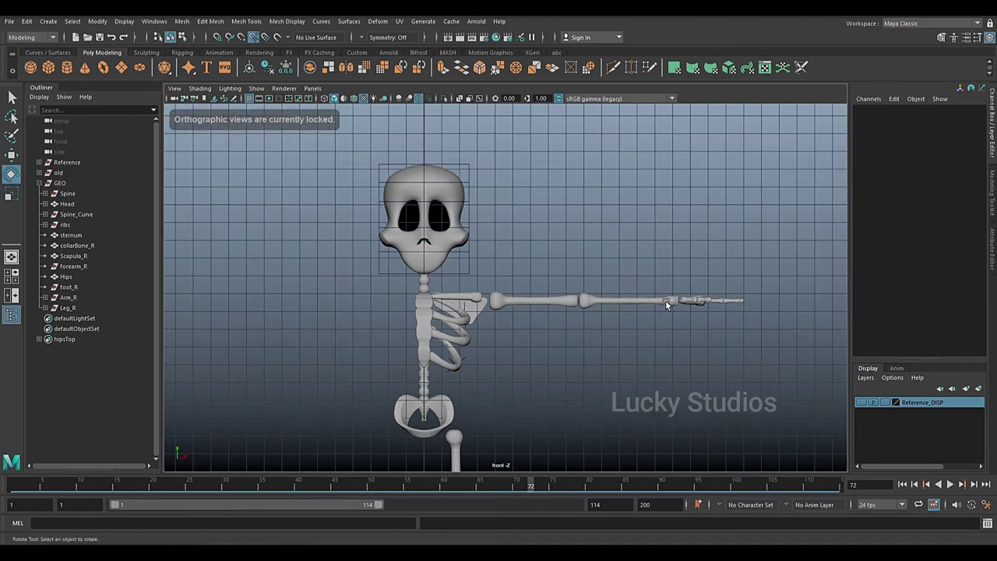
right_click_drag(625, 293, 548, 335, "alt")
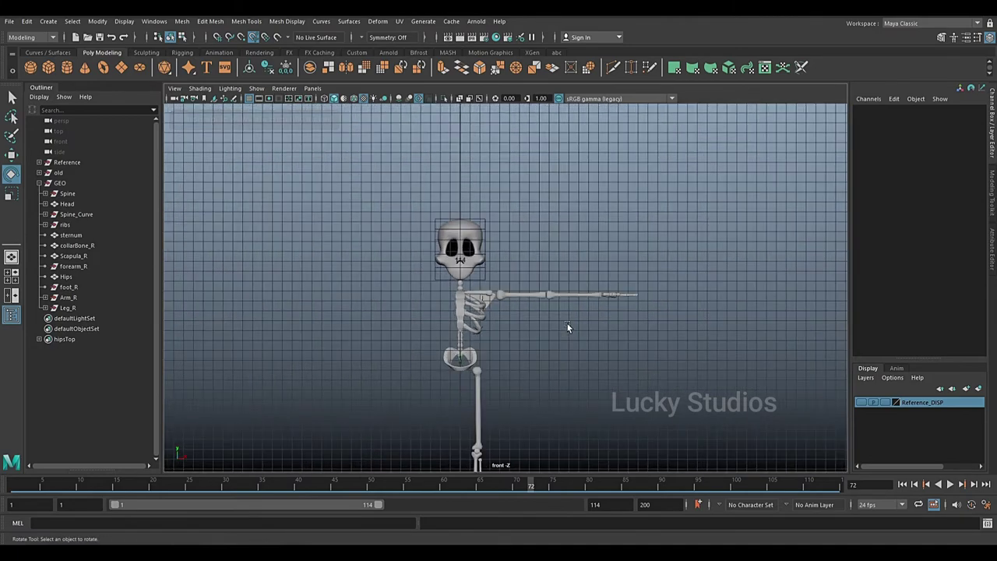
Select Arm_R, Leg_R, collarBone_R and Scapula_R together.
left_click(69, 298)
left_click(70, 309, "ctrl")
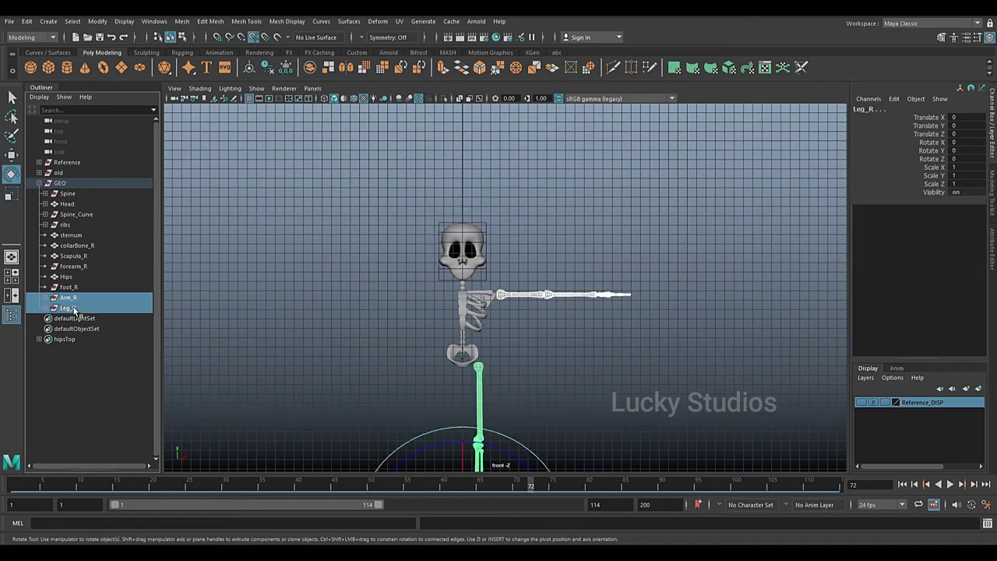
scroll(530, 331, "up", 4)
scroll(441, 345, "up", 3)
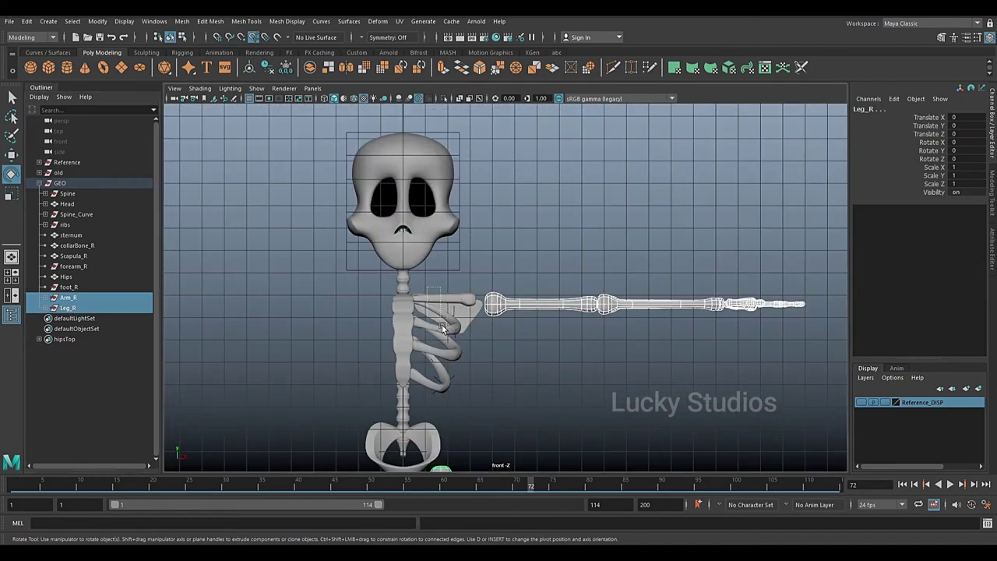
left_click_drag(436, 326, 470, 392, "shift")
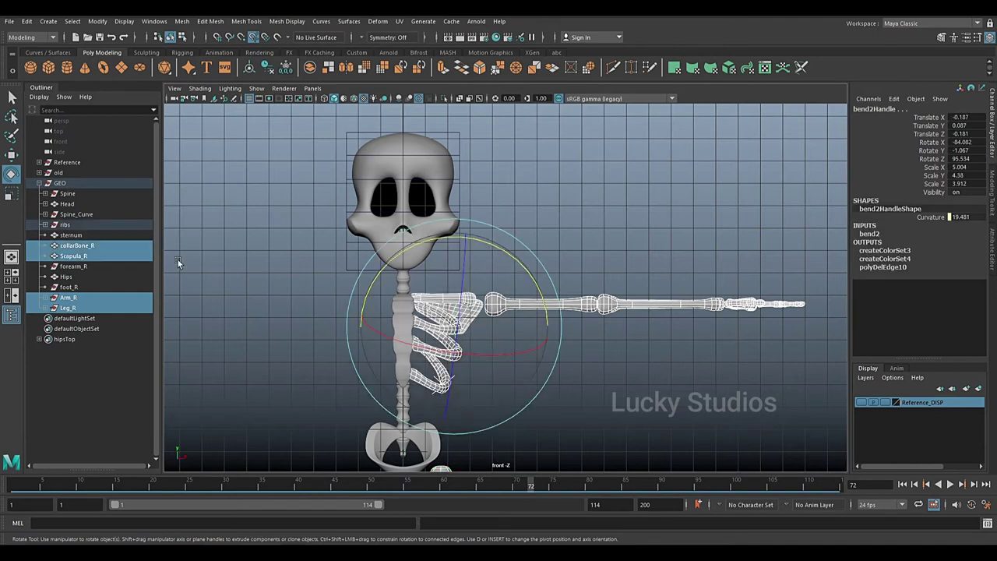
scroll(506, 319, "down", 3)
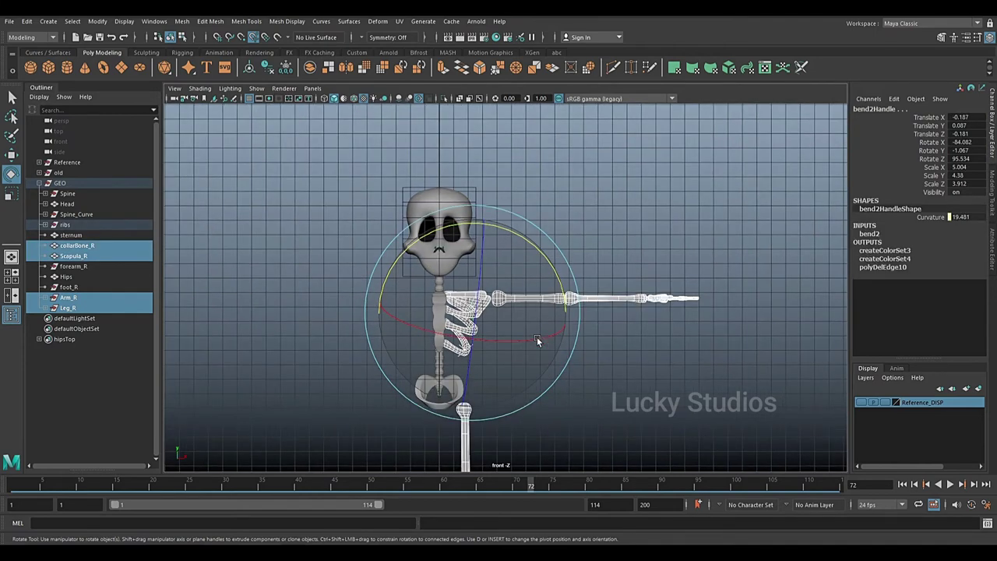
Group the four right-side parts and rename the new group Body_R.
key("ctrl+g")
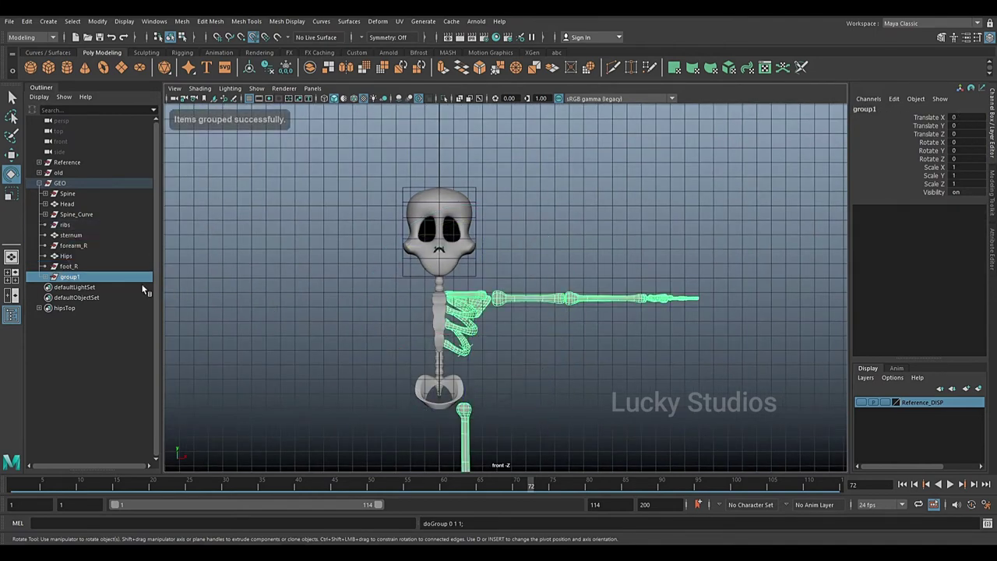
double_click(70, 277)
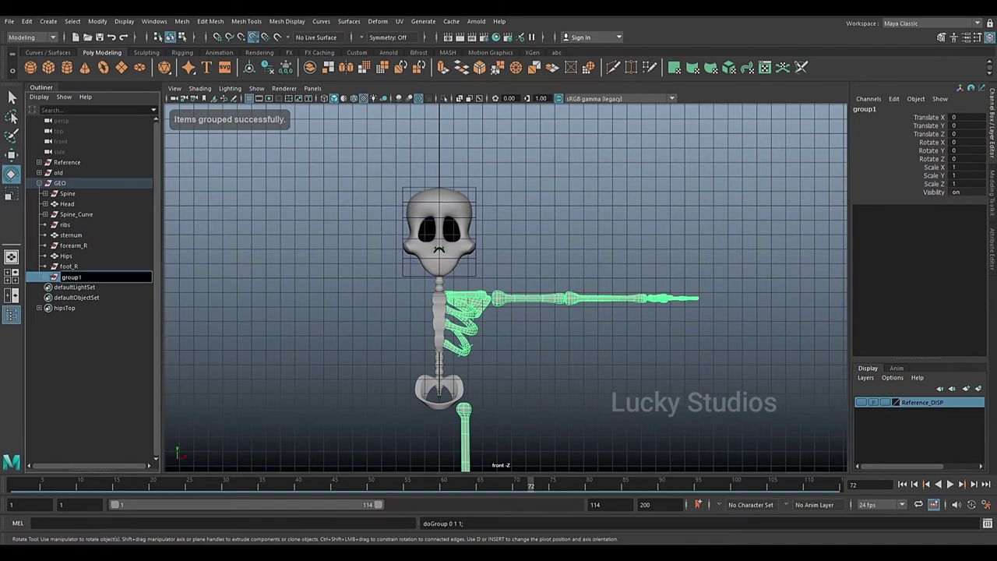
key("BackSpace")
type("Body_R")
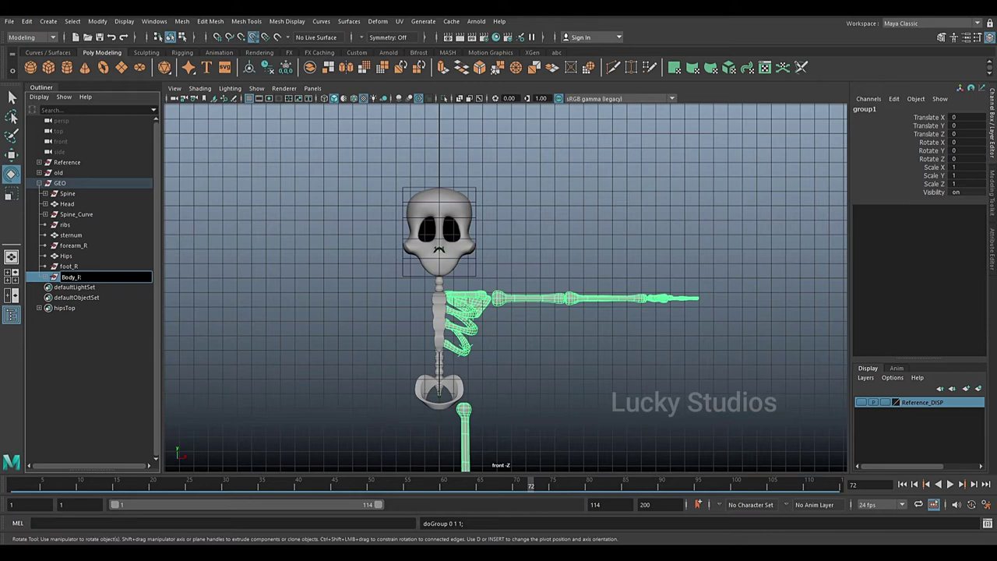
key("Return")
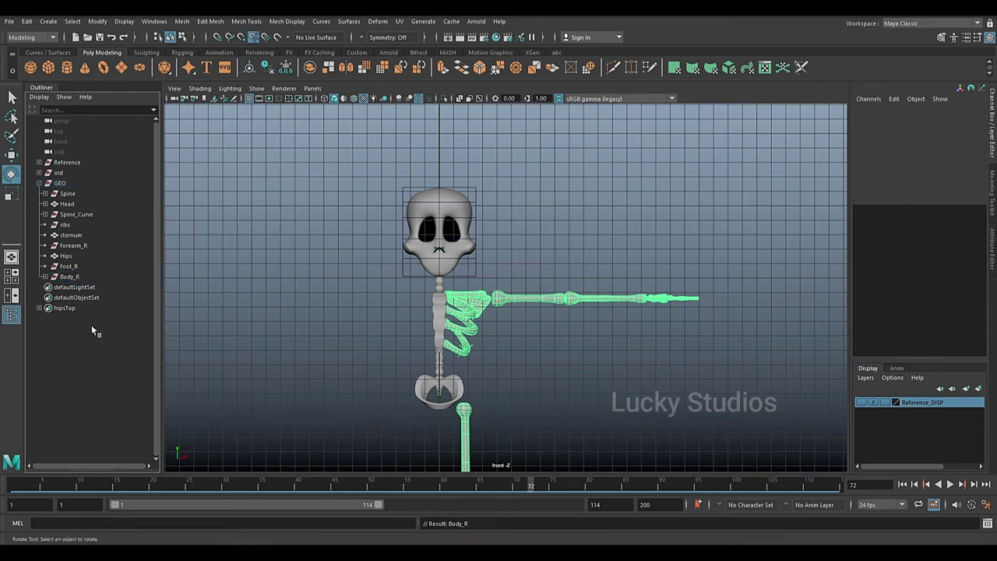
left_click(87, 319)
left_click(78, 279)
scroll(532, 331, "down", 3)
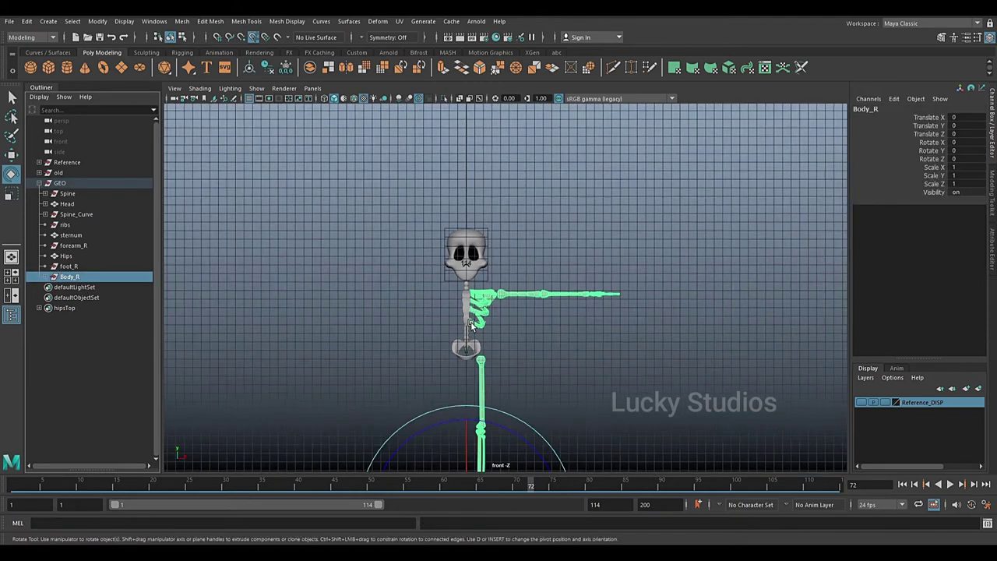
scroll(532, 331, "down", 2)
Select the Body_R group and duplicate it.
key("w")
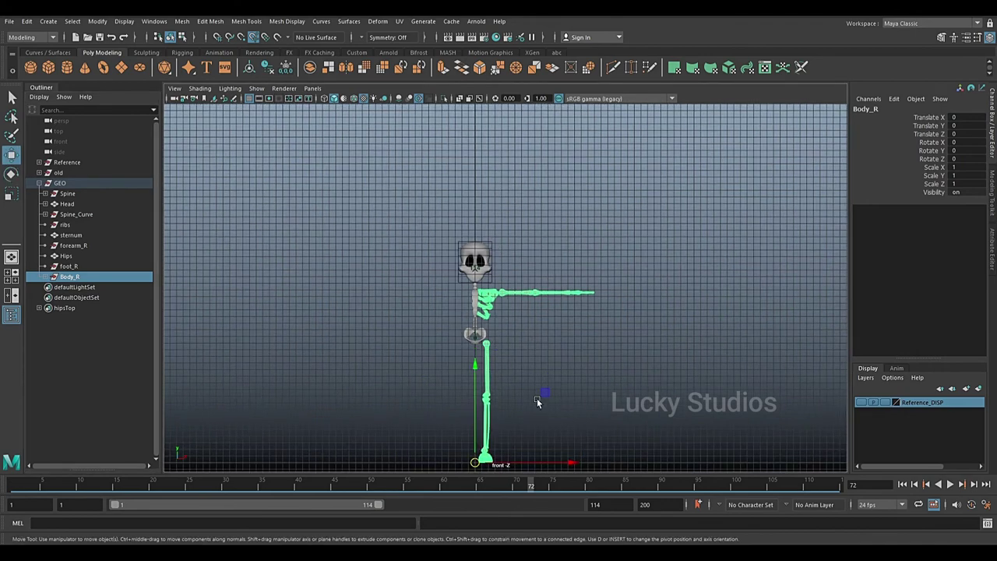
middle_click_drag(523, 399, 507, 347, "alt")
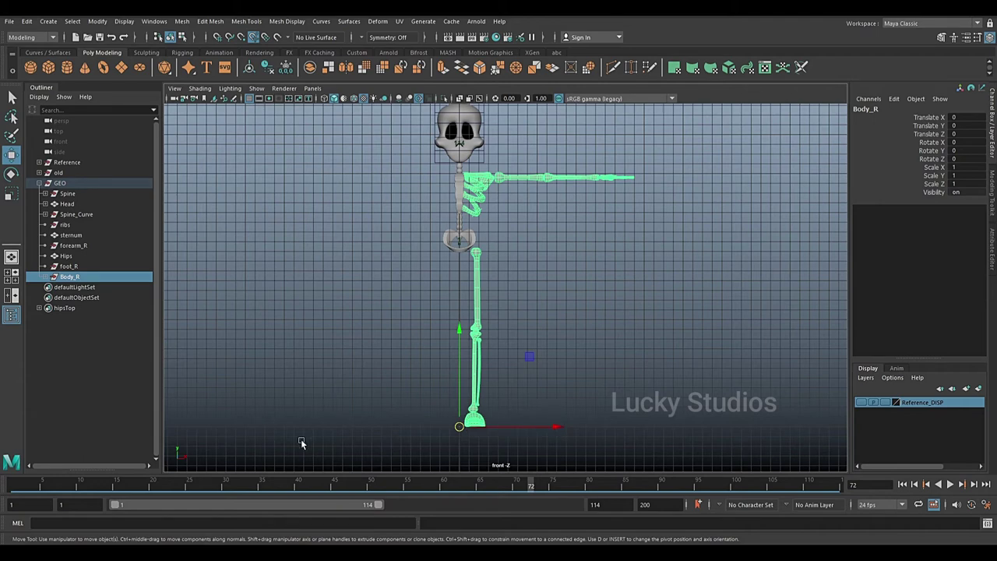
left_click(74, 287)
left_click(70, 277)
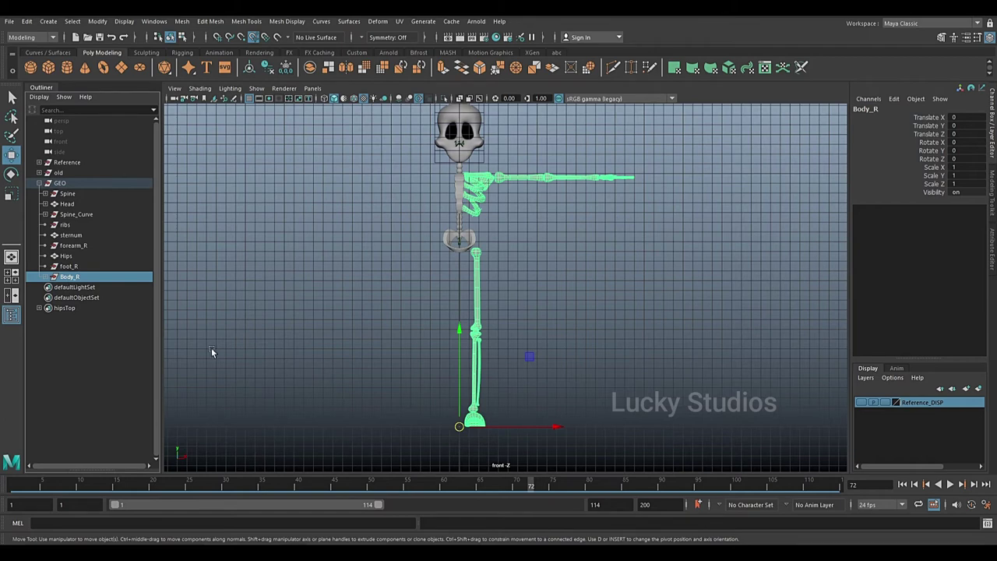
key("ctrl+d")
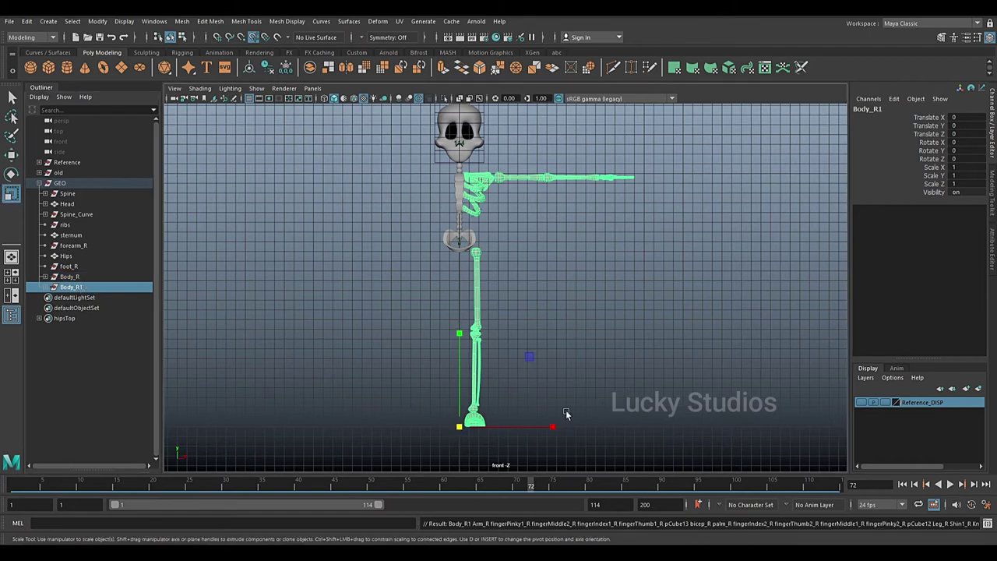
Mirror the copy Body_R1 onto the left side with Scale X set to -1.
key("r")
left_click_drag(552, 427, 354, 423)
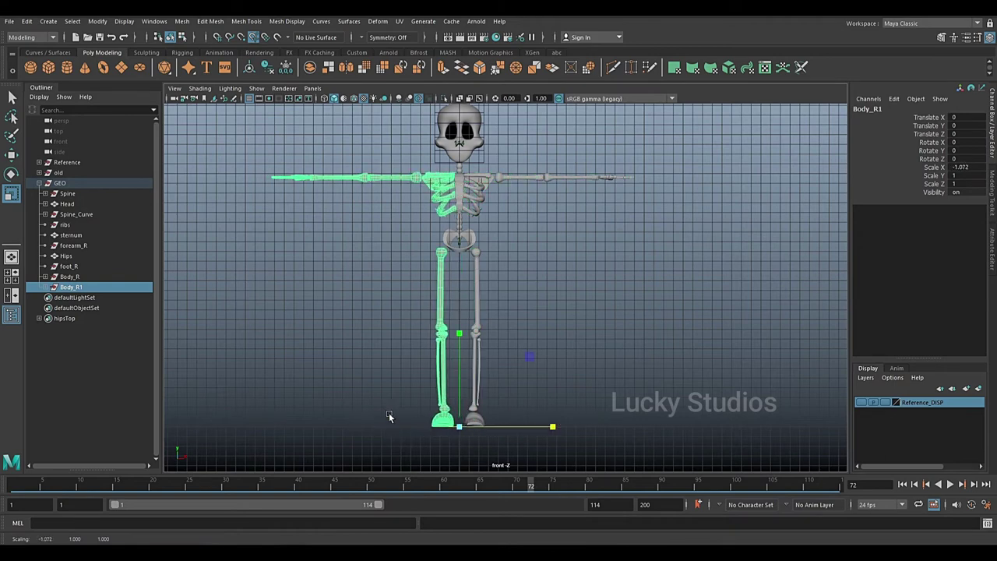
double_click(960, 166)
type("-1")
key("Return")
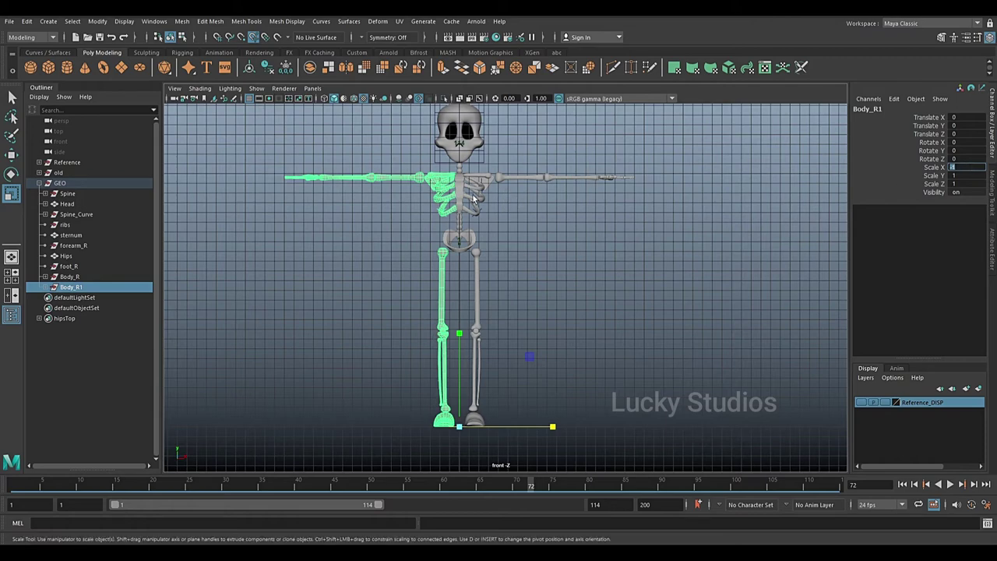
left_click(546, 276)
scroll(505, 195, "up", 2)
scroll(505, 192, "down", 1)
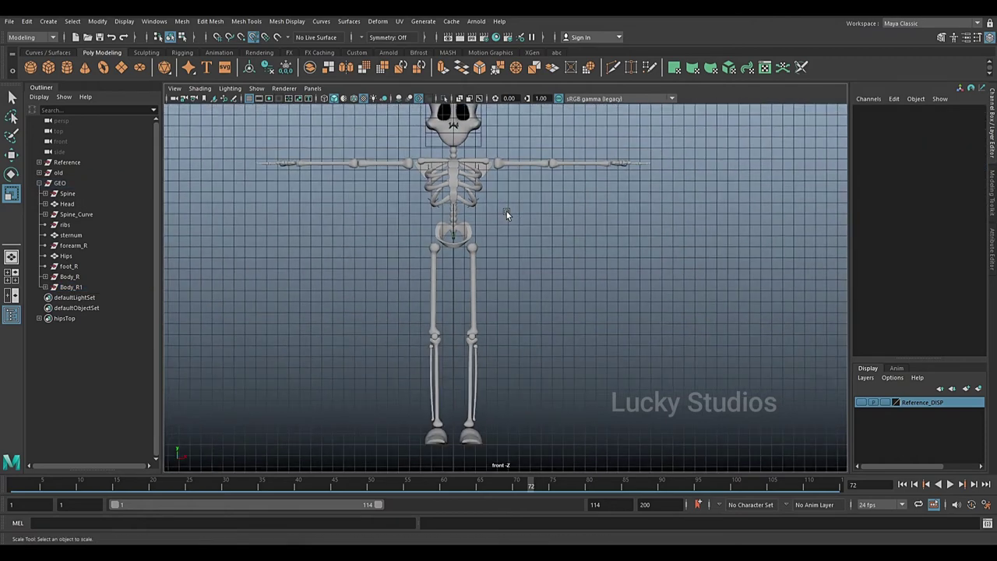
scroll(506, 211, "down", 1)
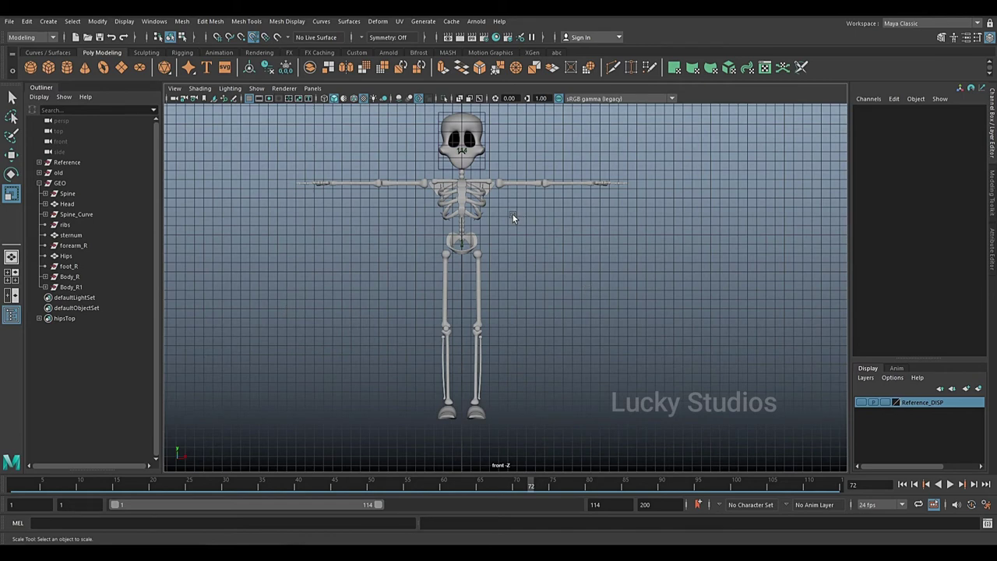
Select Body_R1 and open the Modify > Search and Replace Names options.
left_click(71, 287)
left_click(45, 287)
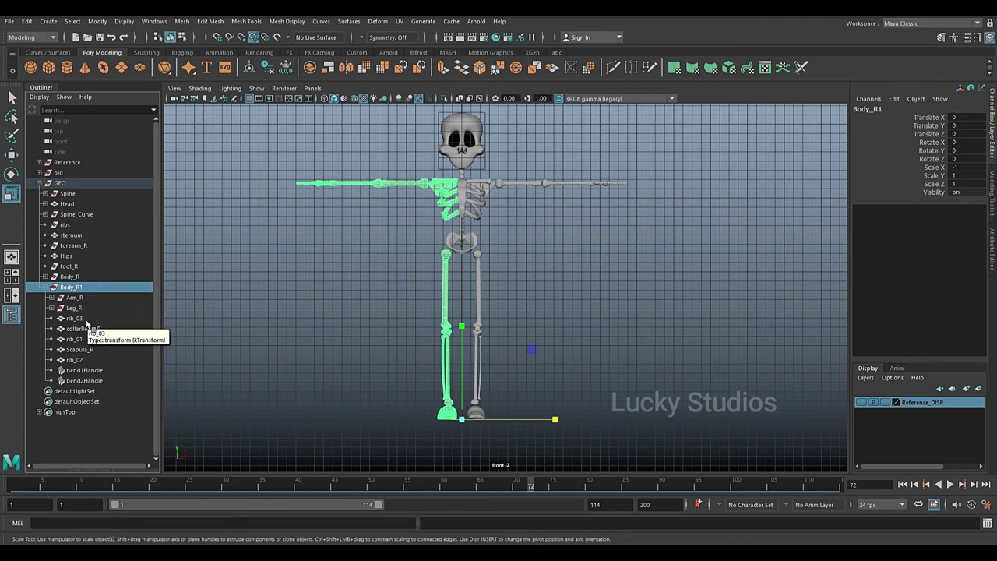
left_click(95, 22)
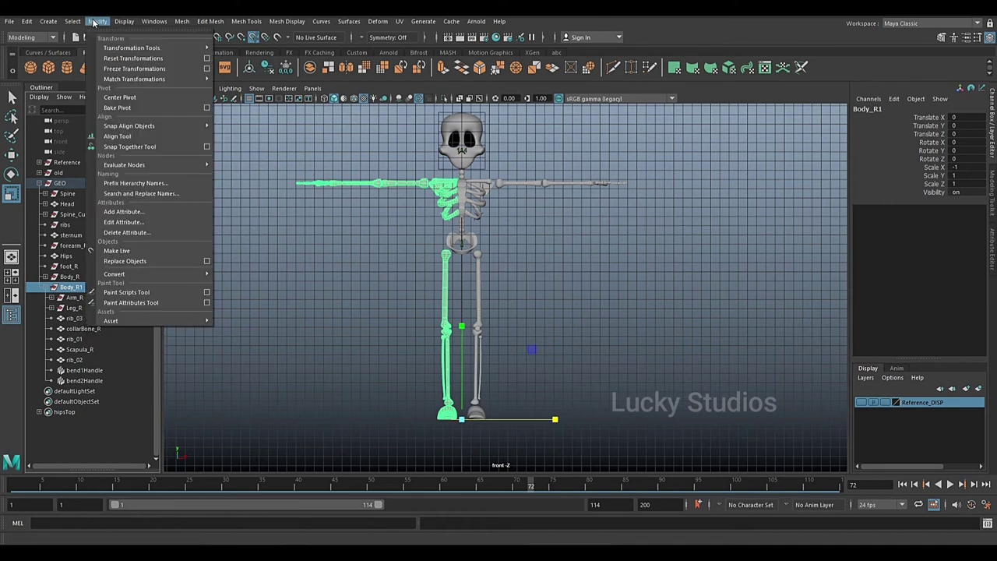
left_click(125, 21)
left_click(97, 21)
left_click(124, 194)
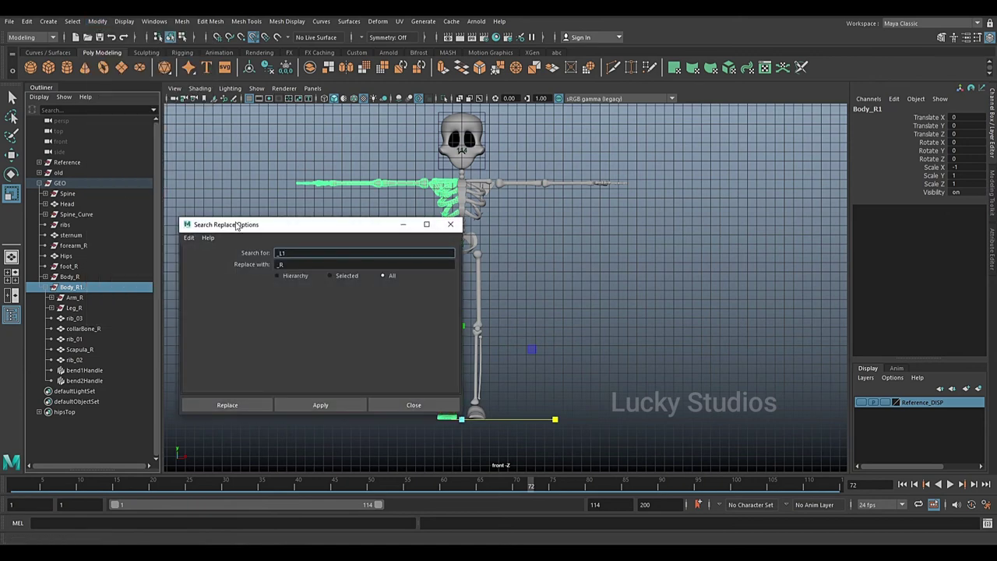
Enter _R1 as the search text and clear the replacement field for _L.
left_click_drag(264, 233, 273, 225)
double_click(308, 244)
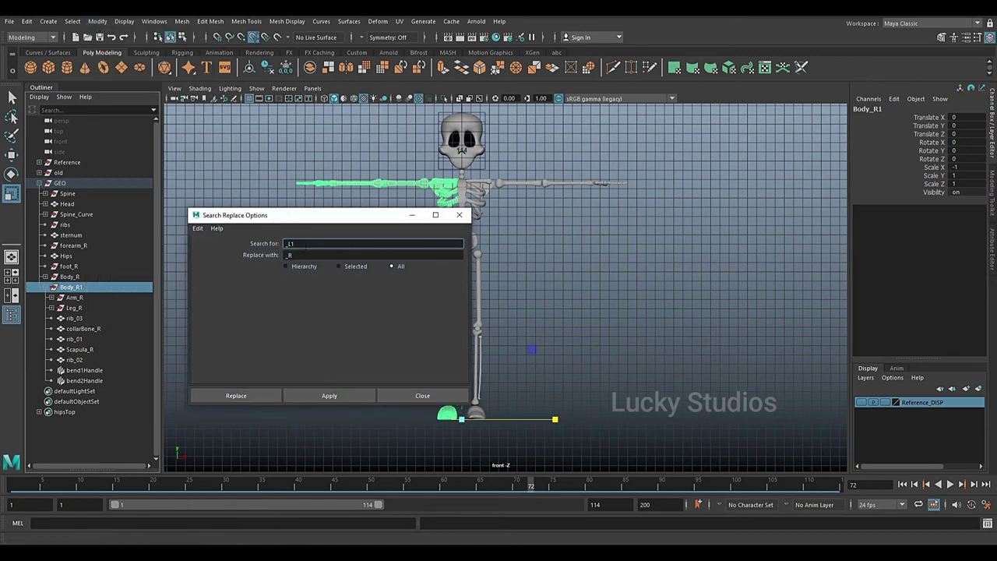
key("BackSpace")
type("R")
type("1")
key("Tab")
key("BackSpace")
type("L")
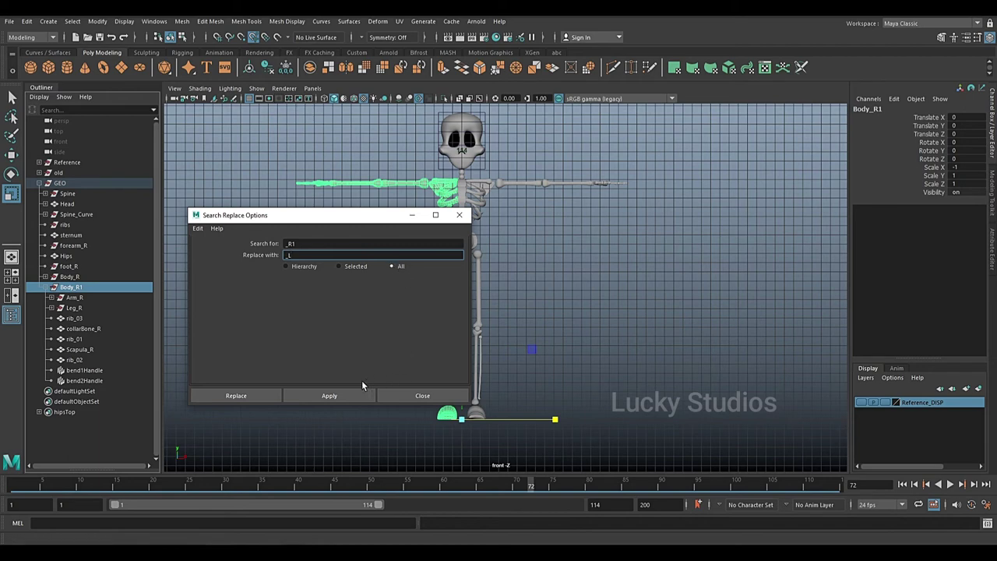
Apply the replacement to rename Body_R1 to Body_L, then shorten the search text to _R.
left_click(346, 394)
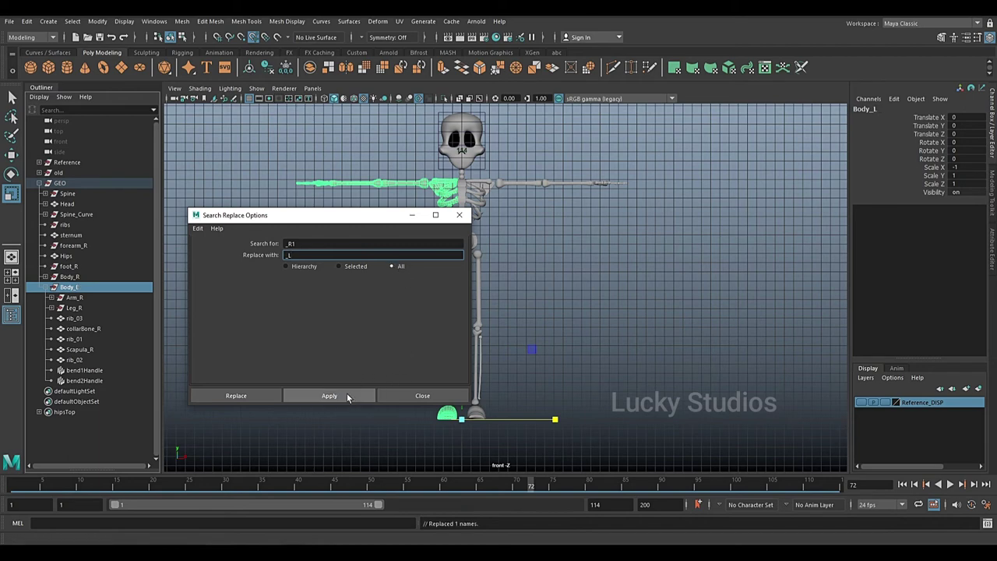
left_click(78, 297)
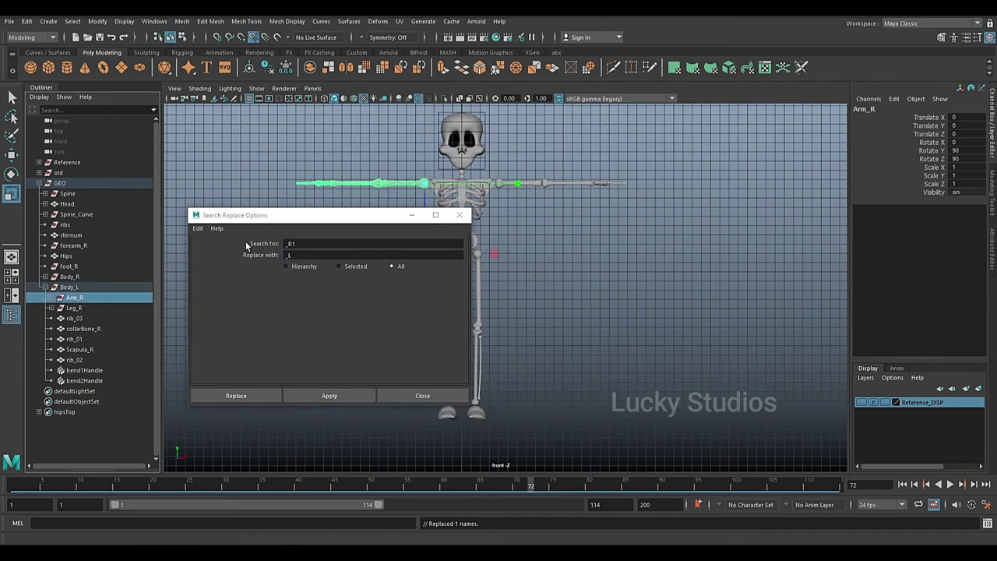
left_click(302, 244)
key("BackSpace")
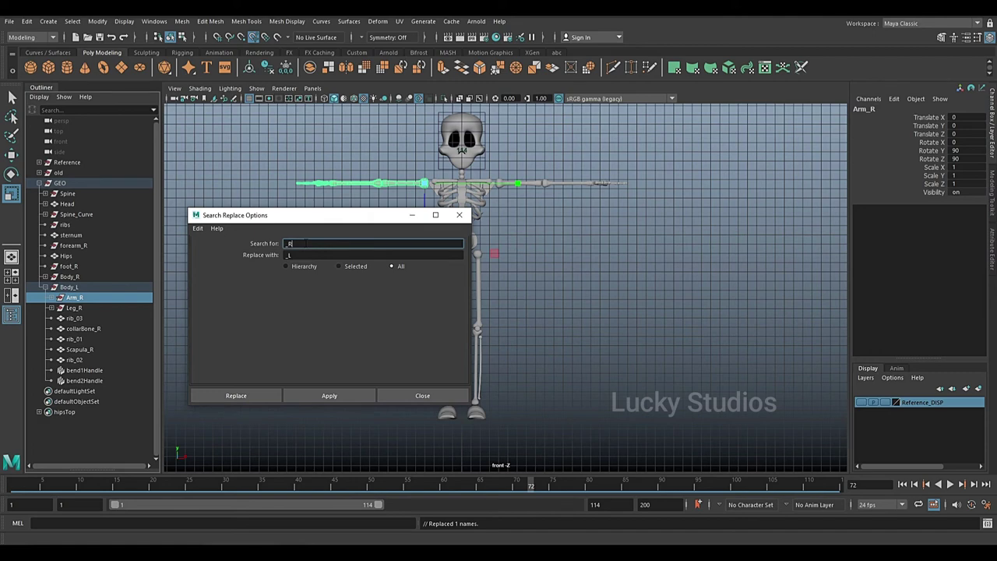
Try replacing _R with _L on all names, close the dialog, and undo that rename.
left_click(85, 287)
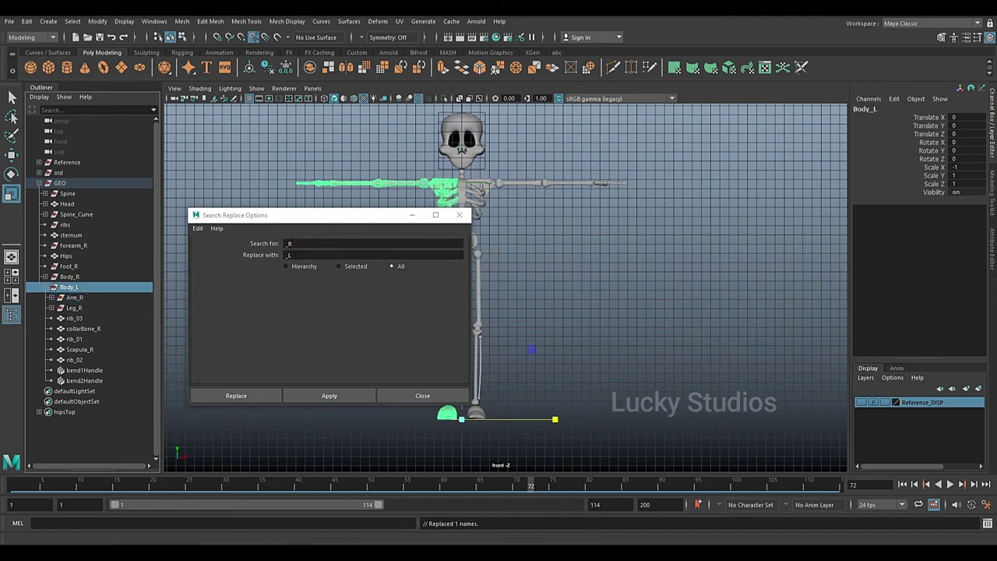
key("ctrl+z")
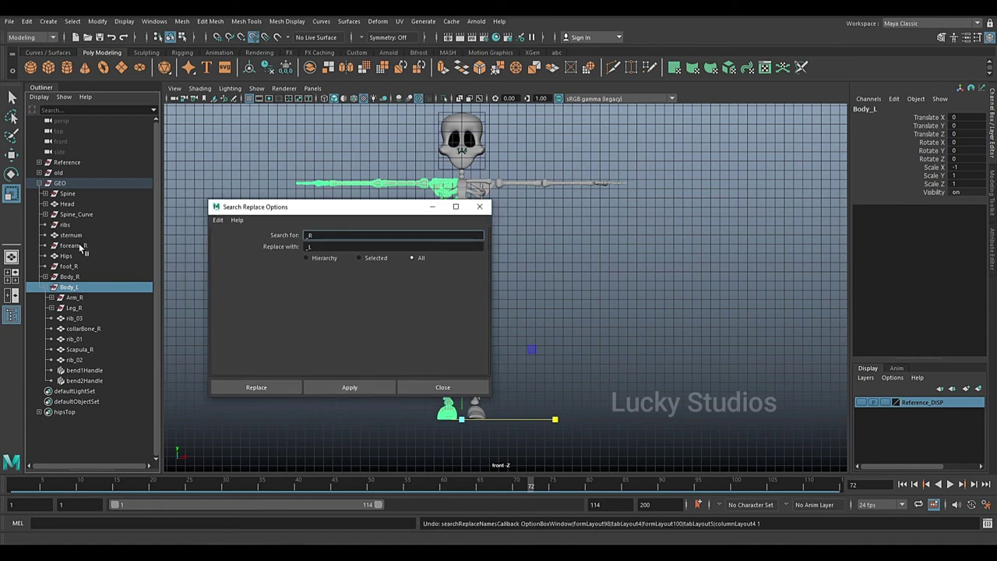
left_click(334, 386)
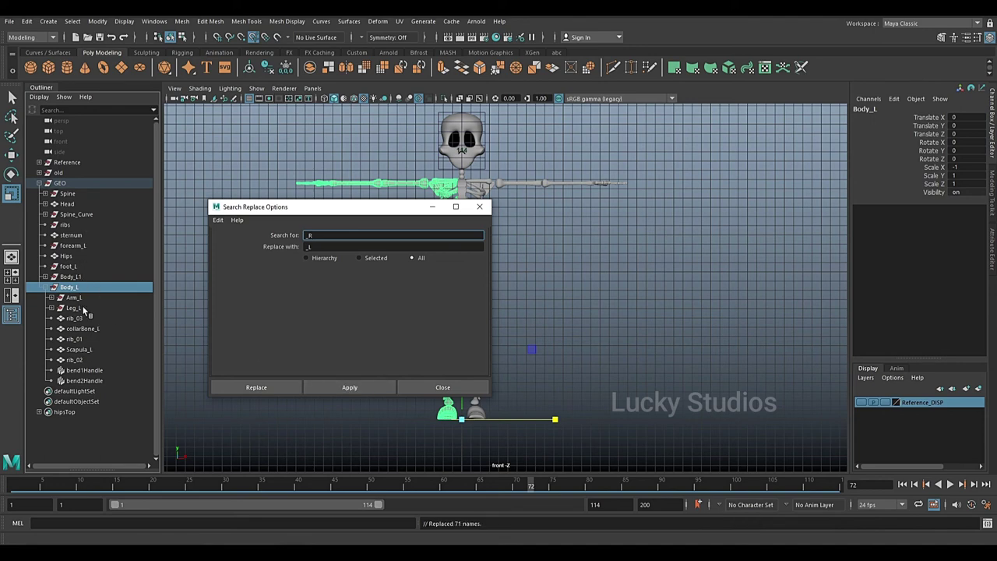
left_click(412, 391)
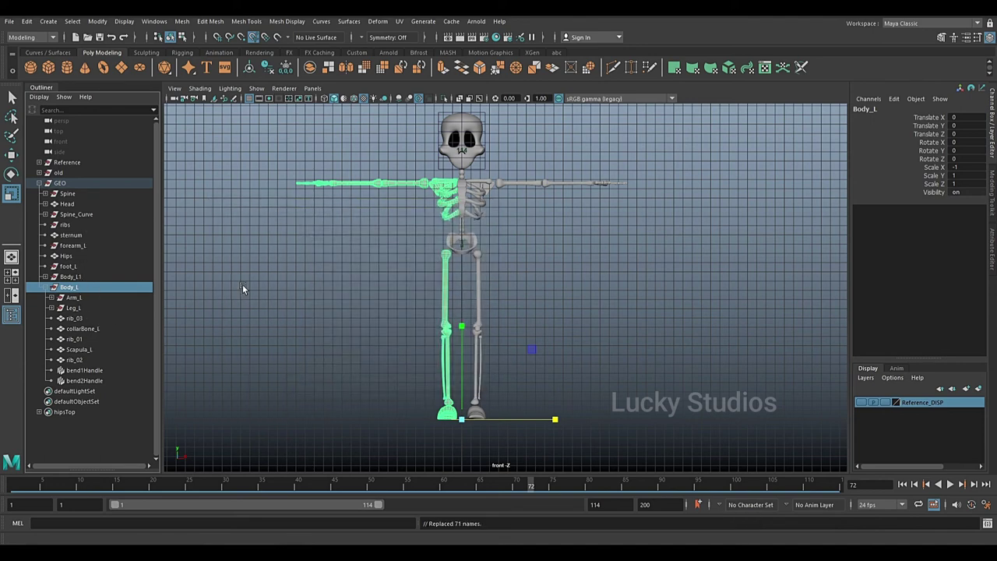
key("ctrl+z")
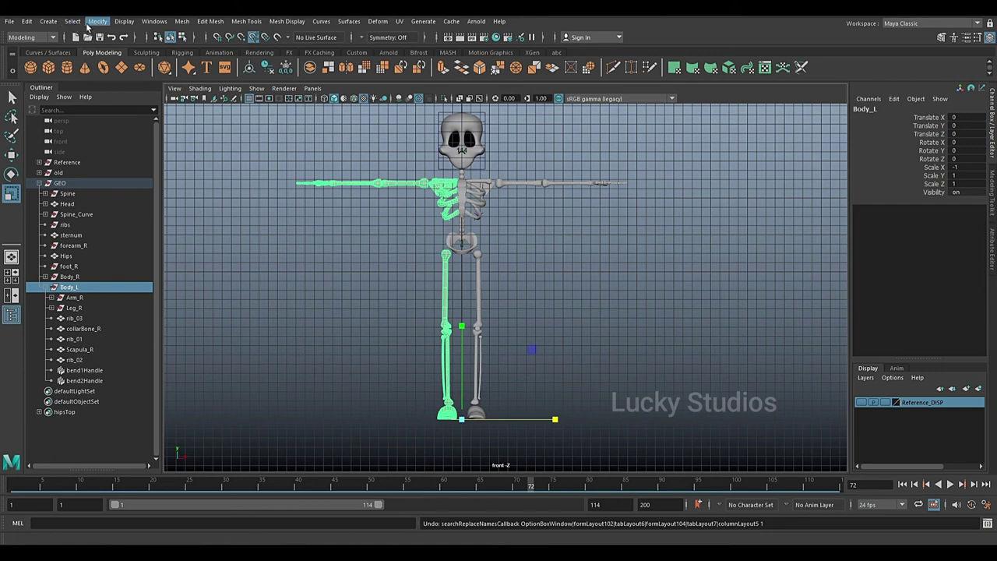
Use Search and Replace Names on Body_L's hierarchy to replace _R with _L, e.g. Arm_L, Scapula_L.
left_click(97, 21)
left_click(140, 193)
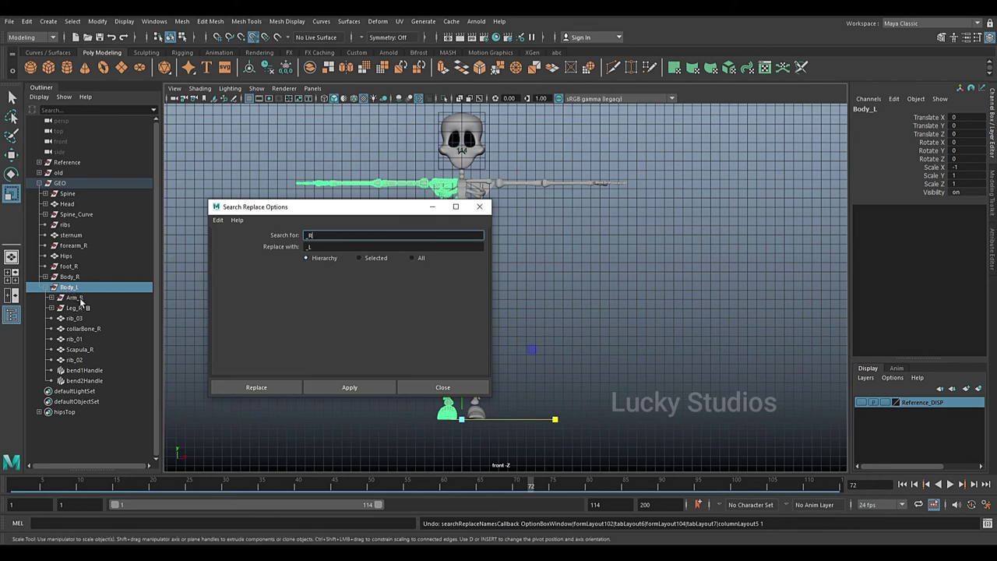
left_click(350, 388)
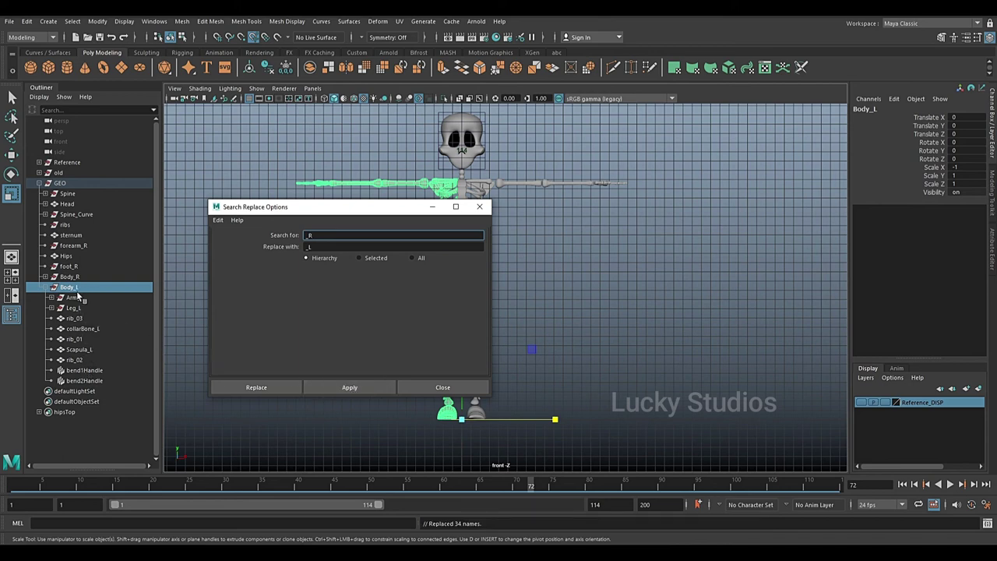
left_click(472, 392)
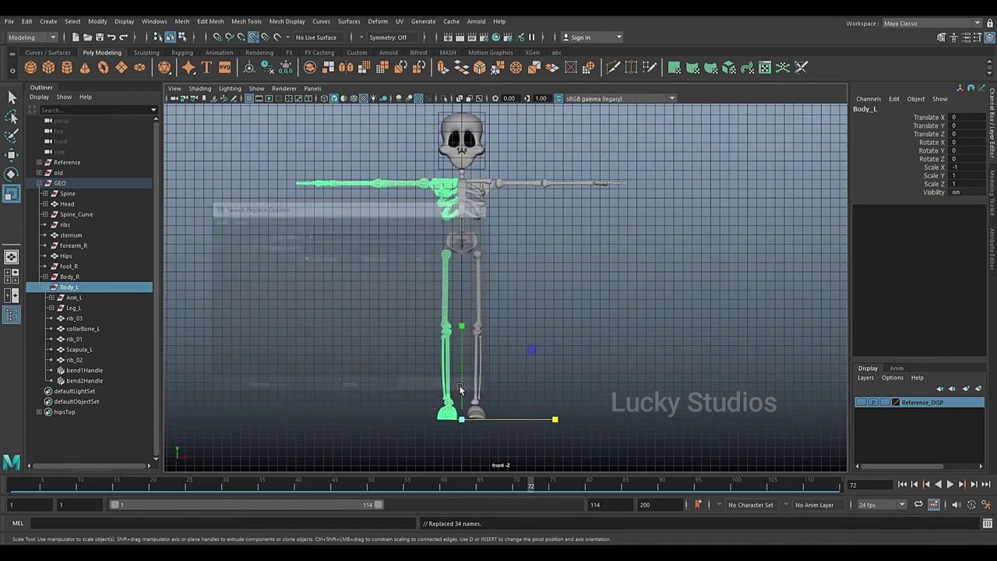
left_click(580, 225)
scroll(582, 226, "down", 1)
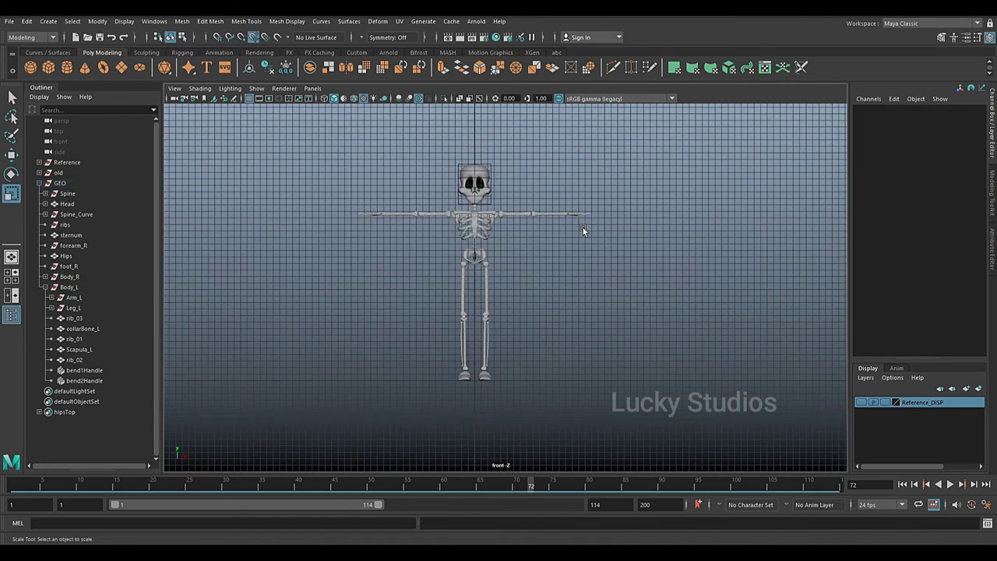
left_click_drag(287, 115, 637, 386)
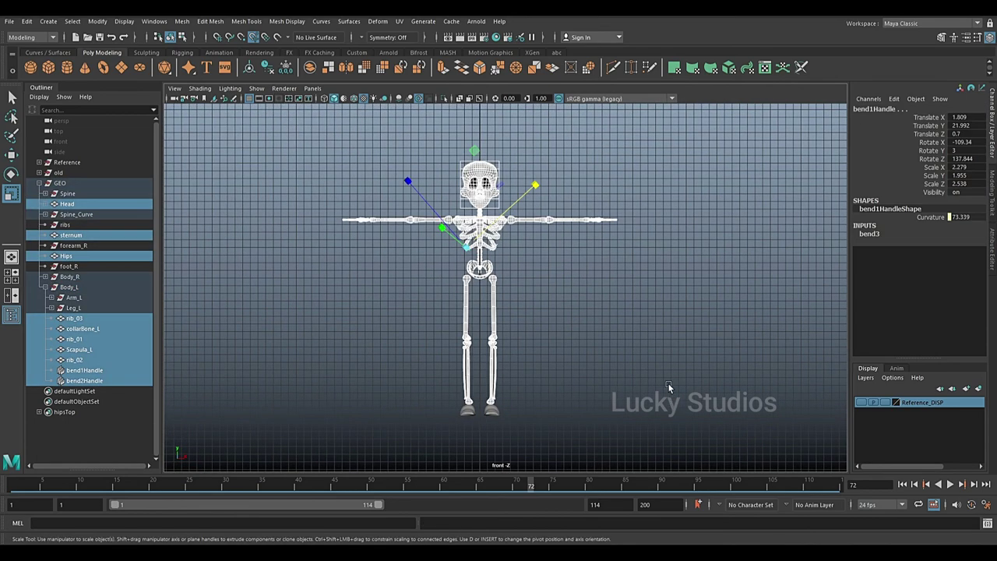
left_click(645, 317)
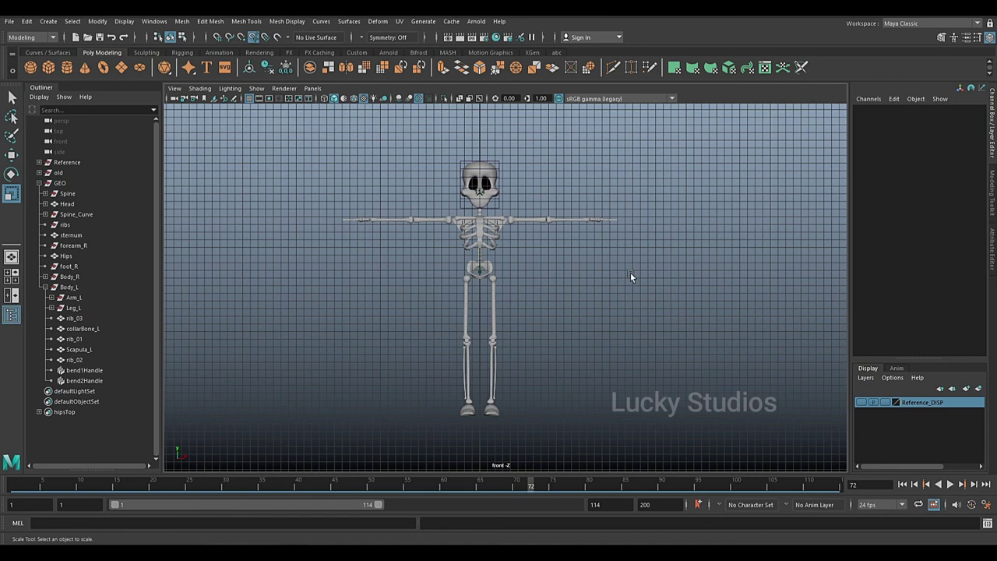
scroll(626, 272, "down", 1)
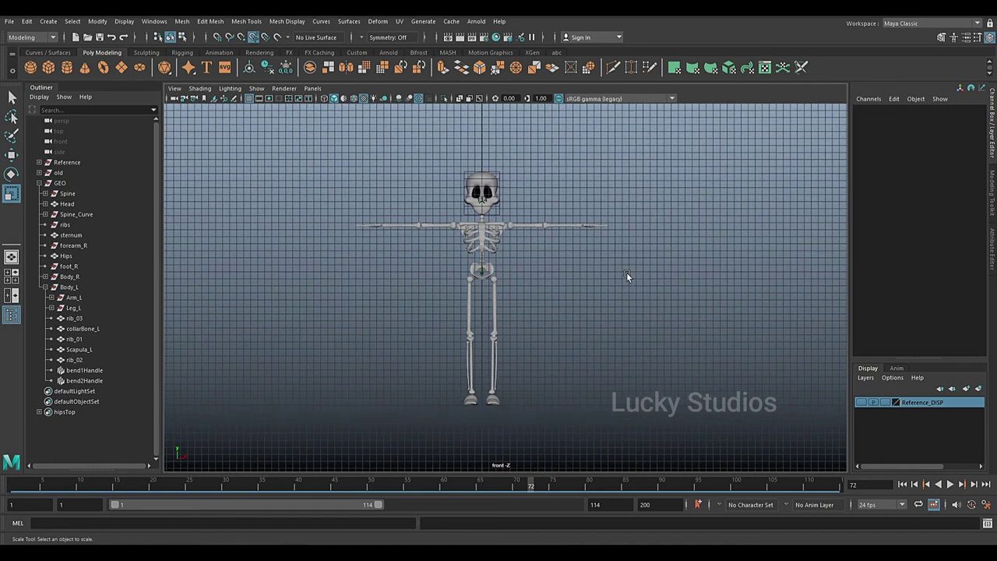